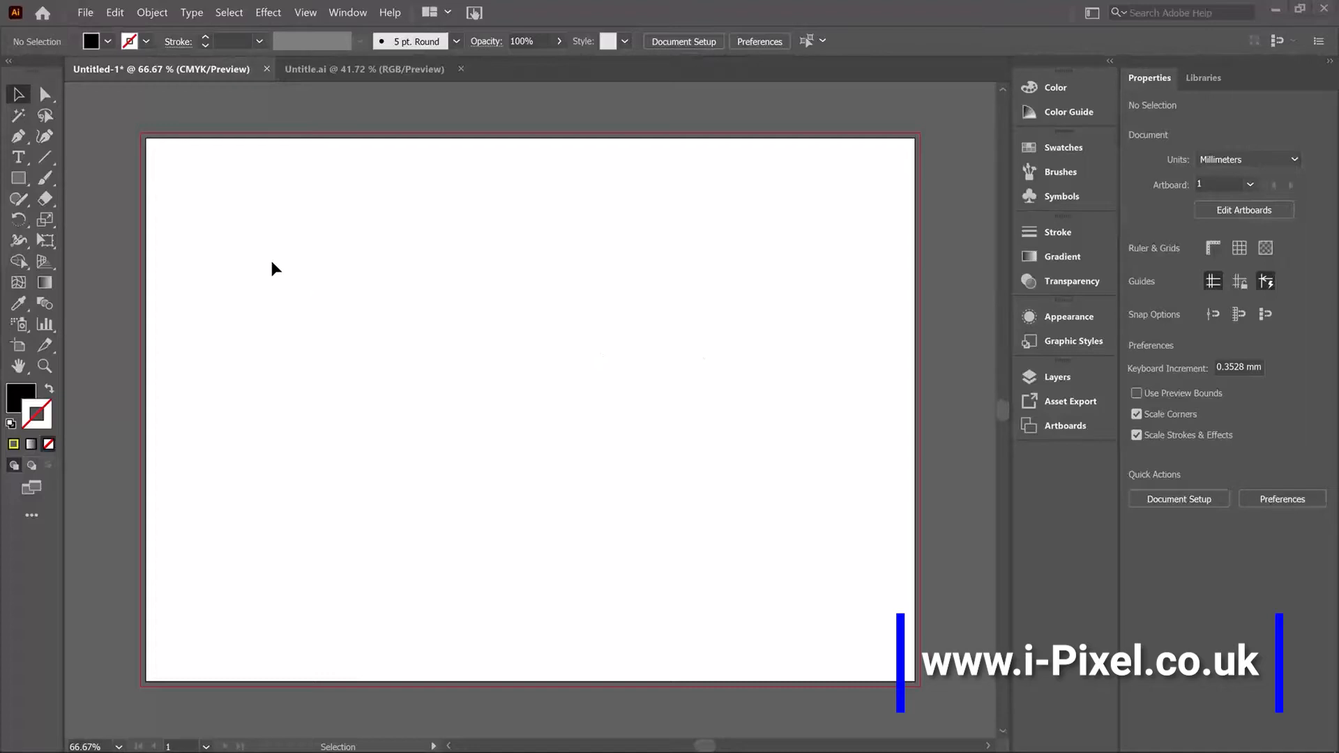
Draw a black rectangle about 71.6 by 68.9 mm near the artboard's upper-left corner and round all its corners.
{"action": "left_click", "coordinate": [16, 181]}
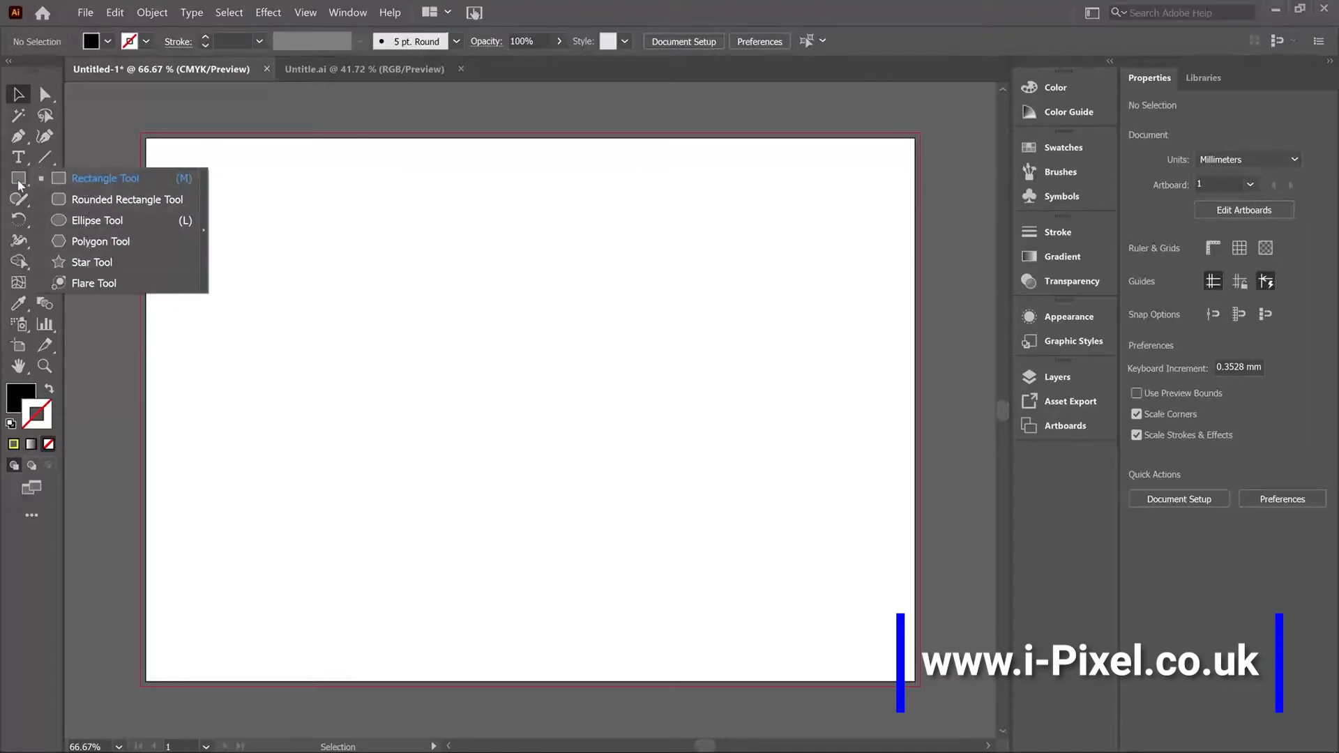
{"action": "left_click", "coordinate": [87, 178]}
{"action": "left_click_drag", "start_coordinate": [180, 179], "coordinate": [366, 356]}
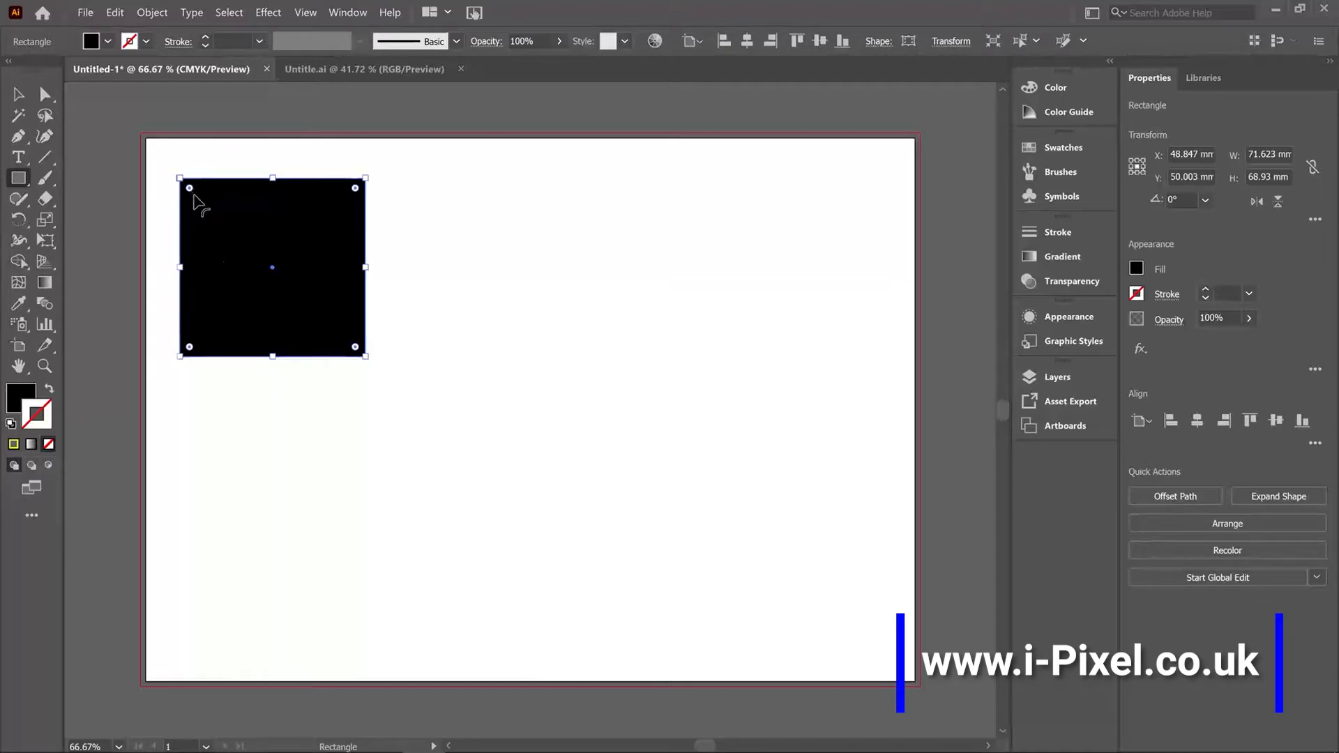
{"action": "left_click_drag", "start_coordinate": [190, 189], "coordinate": [220, 219]}
Draw a circle about 66.5 mm in diameter to the right of the rounded rectangle.
{"action": "left_click", "coordinate": [20, 182]}
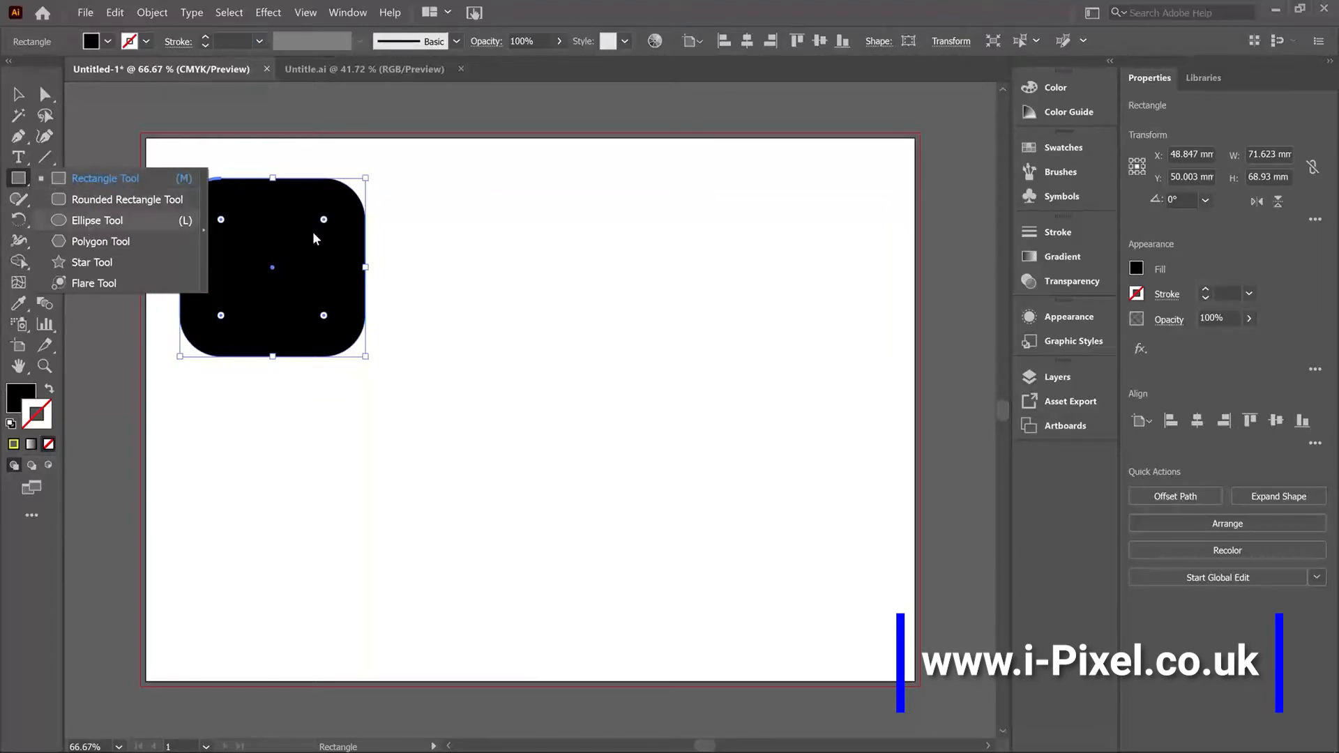
{"action": "left_click", "coordinate": [91, 222]}
{"action": "left_click", "coordinate": [421, 185]}
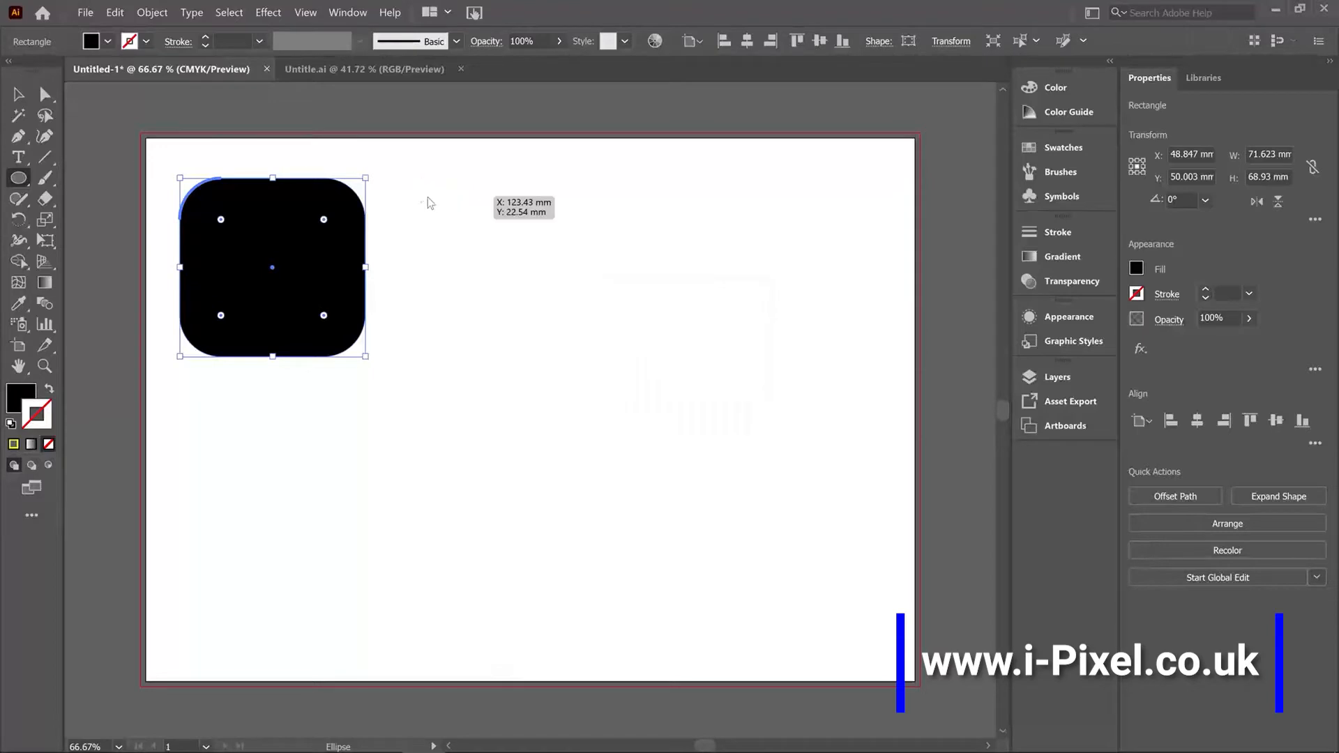
{"action": "left_click_drag", "start_coordinate": [421, 184], "coordinate": [575, 360]}
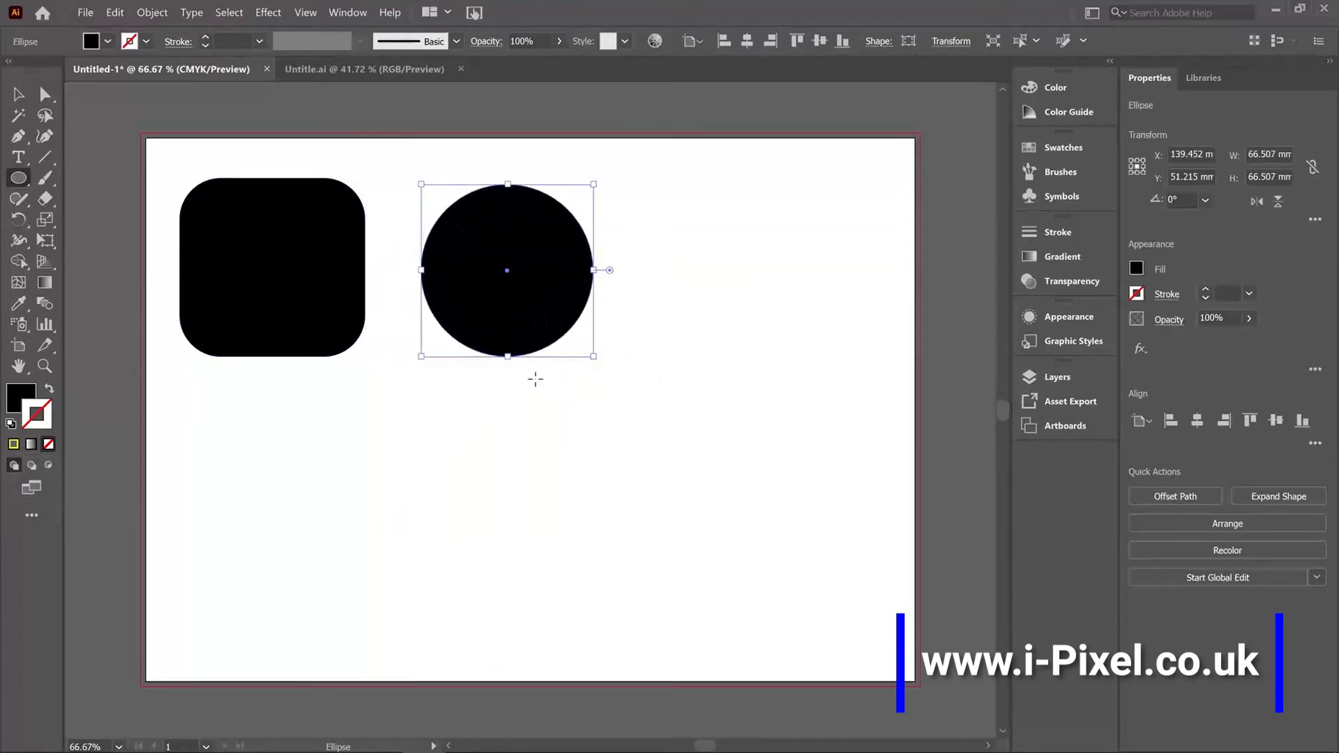
Fill the circle with red and enlarge it to about 68.9 mm, level with the rounded rectangle's height.
{"action": "left_click", "coordinate": [108, 42]}
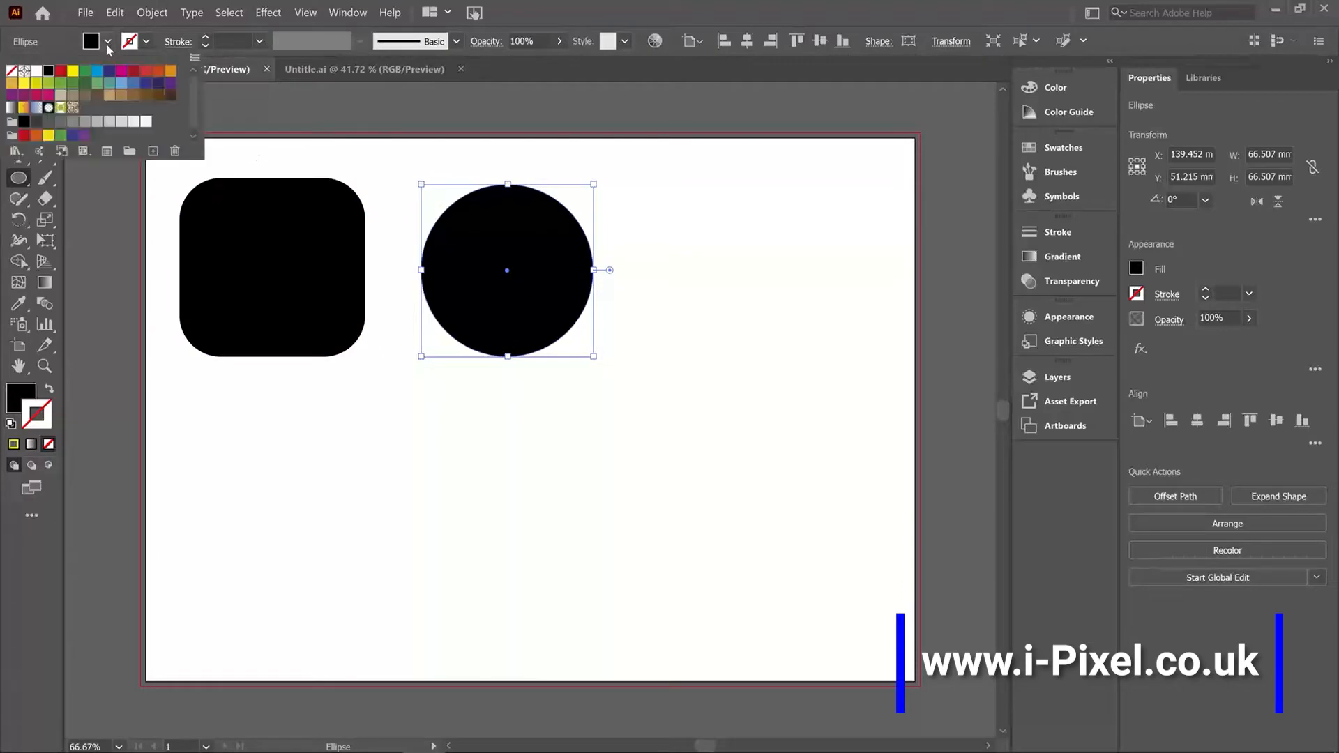
{"action": "left_click", "coordinate": [61, 70]}
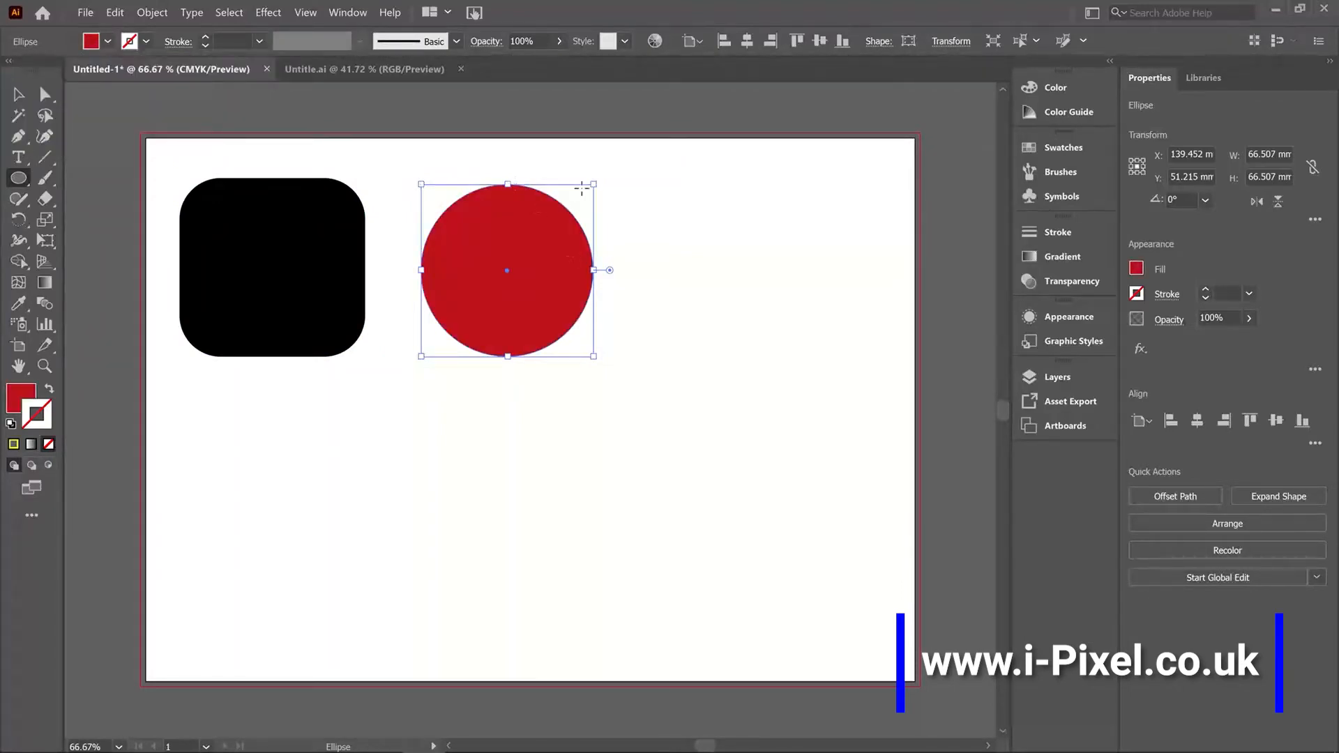
{"action": "mouse_move", "coordinate": [594, 188]}
{"action": "left_mouse_down"}
{"action": "mouse_move", "coordinate": [624, 174]}
{"action": "mouse_move", "coordinate": [536, 230]}
{"action": "mouse_move", "coordinate": [656, 163]}
{"action": "mouse_move", "coordinate": [583, 207]}
{"action": "mouse_move", "coordinate": [616, 177]}
{"action": "mouse_move", "coordinate": [600, 178]}
{"action": "left_mouse_up"}
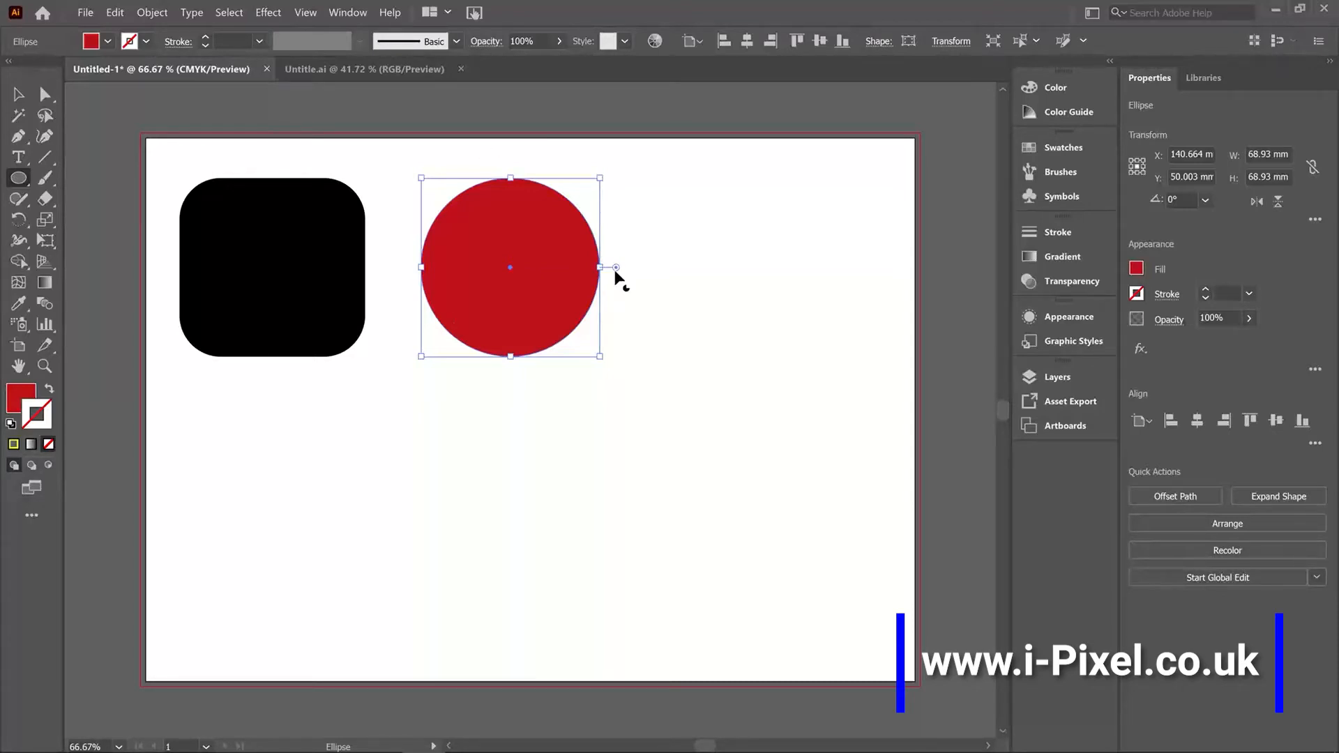
Turn the red circle into a pie shape with an open wedge at its upper right, leaving it deselected.
{"action": "left_click_drag", "start_coordinate": [615, 269], "coordinate": [570, 209]}
{"action": "left_click", "coordinate": [20, 101]}
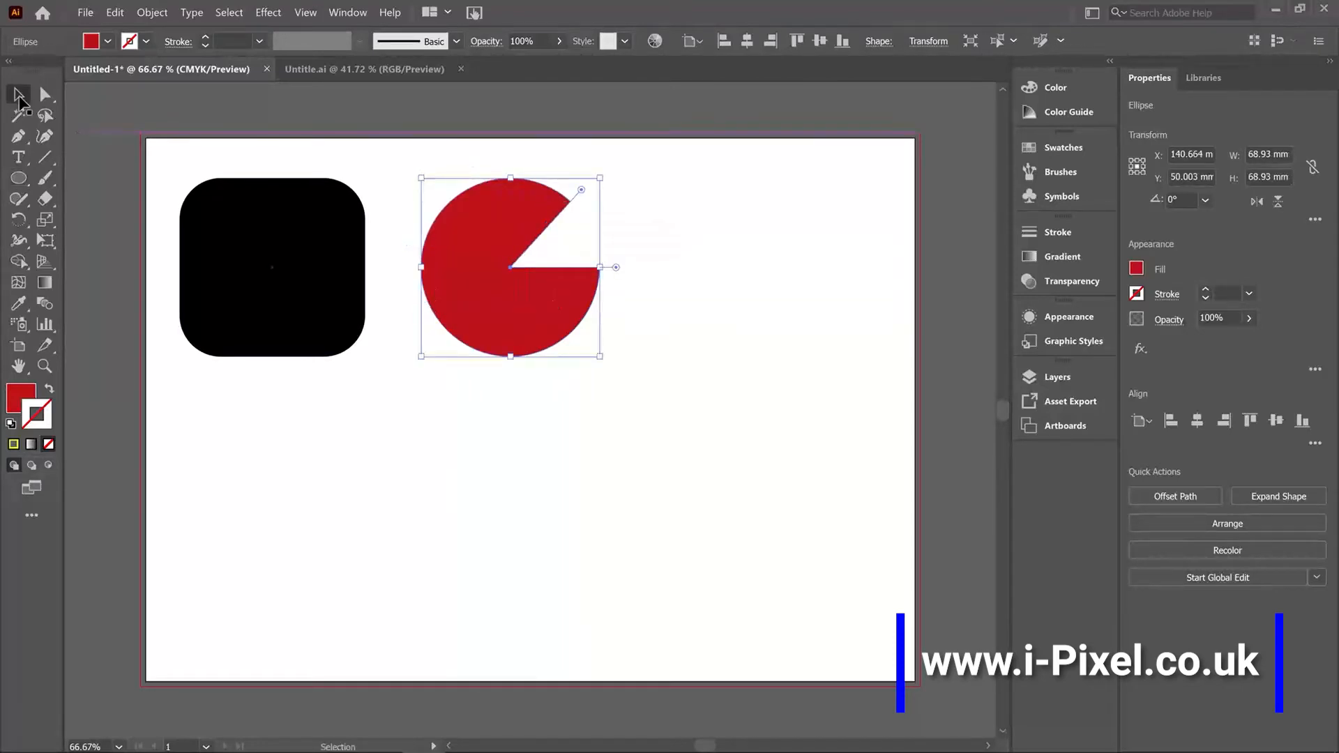
{"action": "left_click", "coordinate": [65, 219]}
Draw a red hexagon about 72 by 62.4 mm and place it to the right of the pie shape.
{"action": "left_click", "coordinate": [25, 179]}
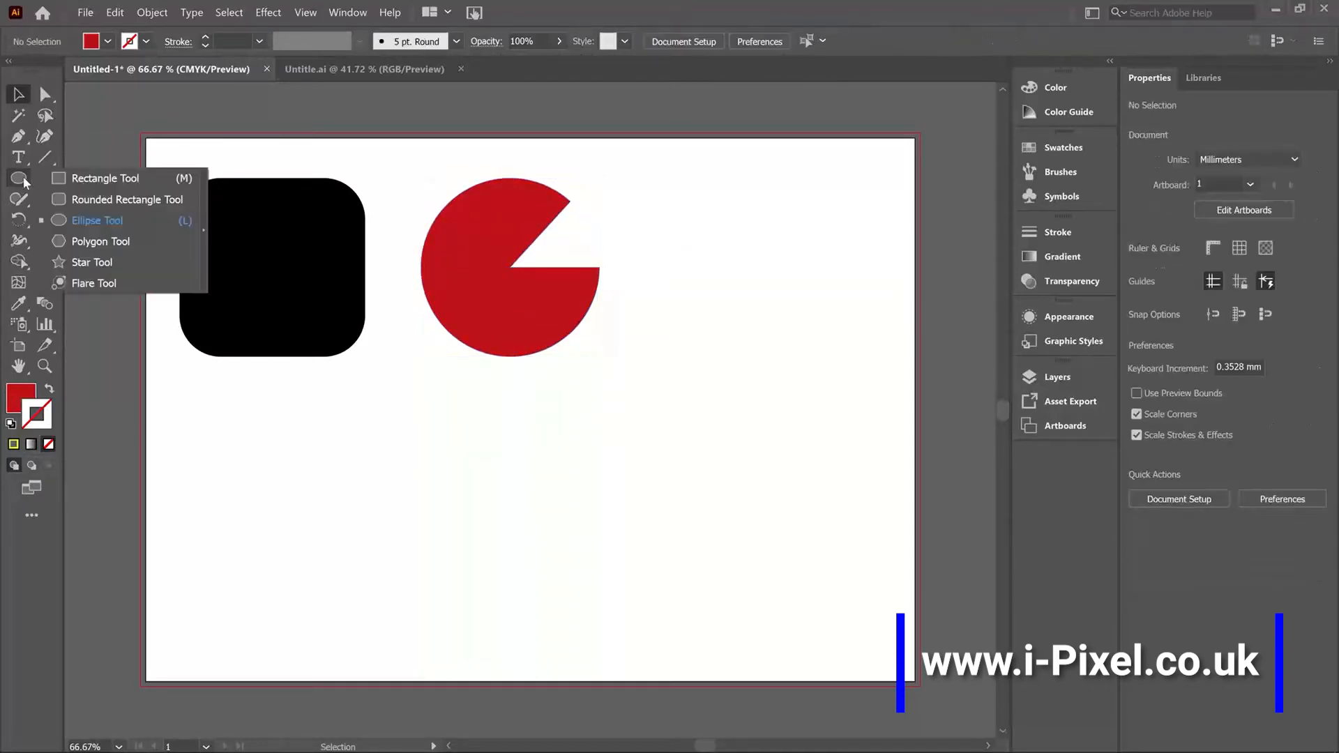
{"action": "left_click", "coordinate": [104, 242]}
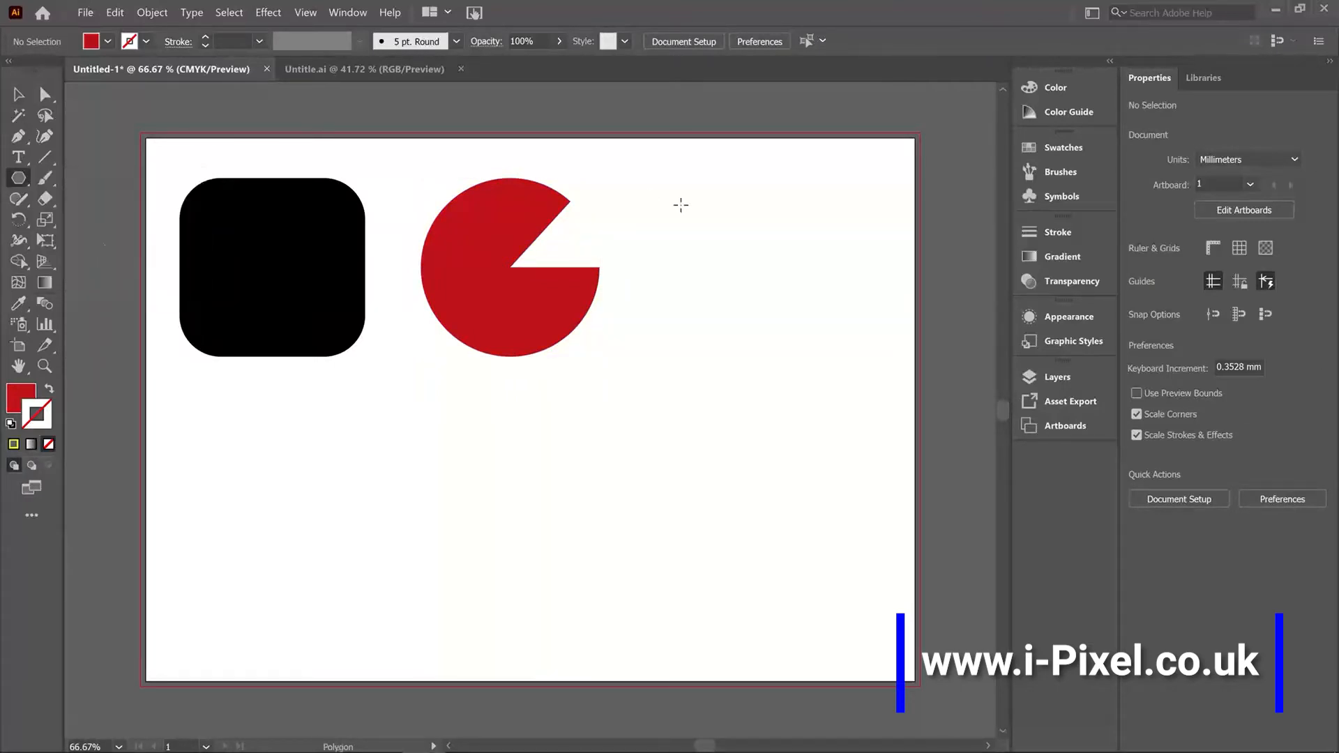
{"action": "mouse_move", "coordinate": [673, 193]}
{"action": "left_mouse_down"}
{"action": "mouse_move", "coordinate": [767, 258]}
{"action": "mouse_move", "coordinate": [757, 230]}
{"action": "left_mouse_up"}
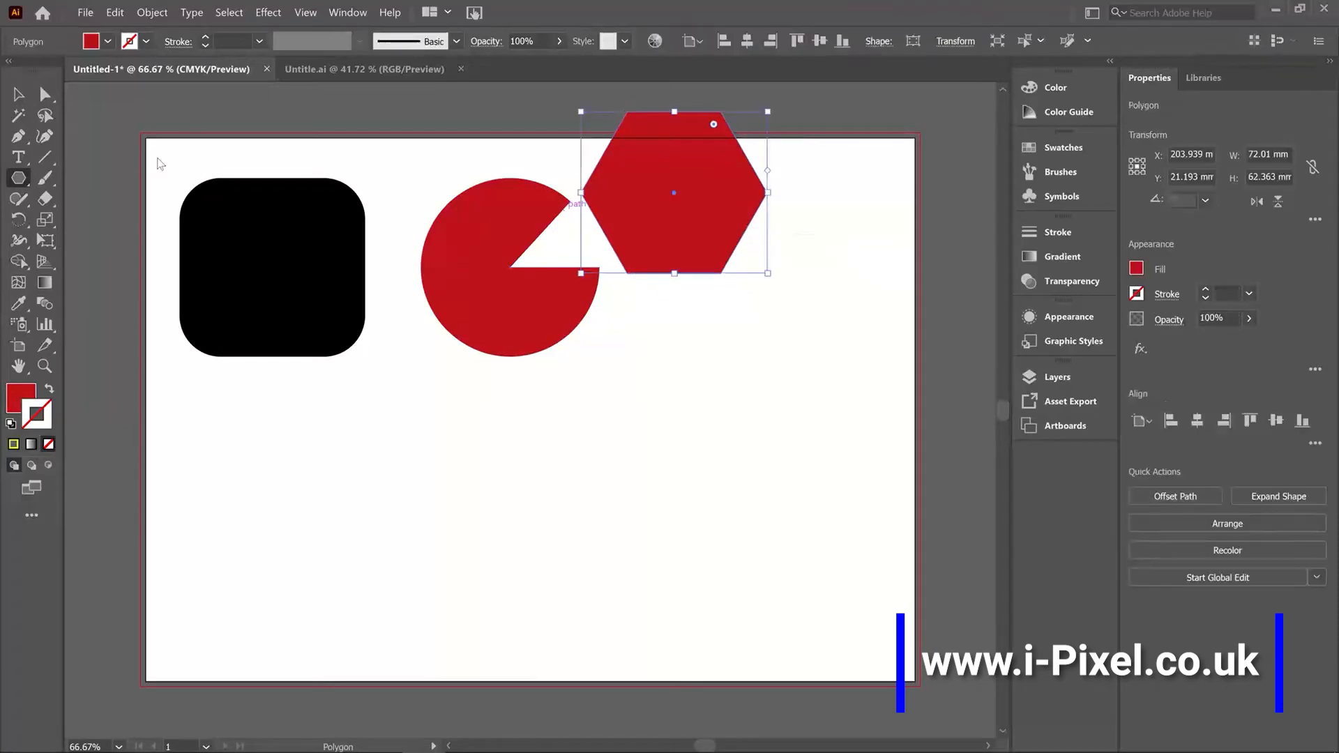
{"action": "left_click", "coordinate": [18, 96]}
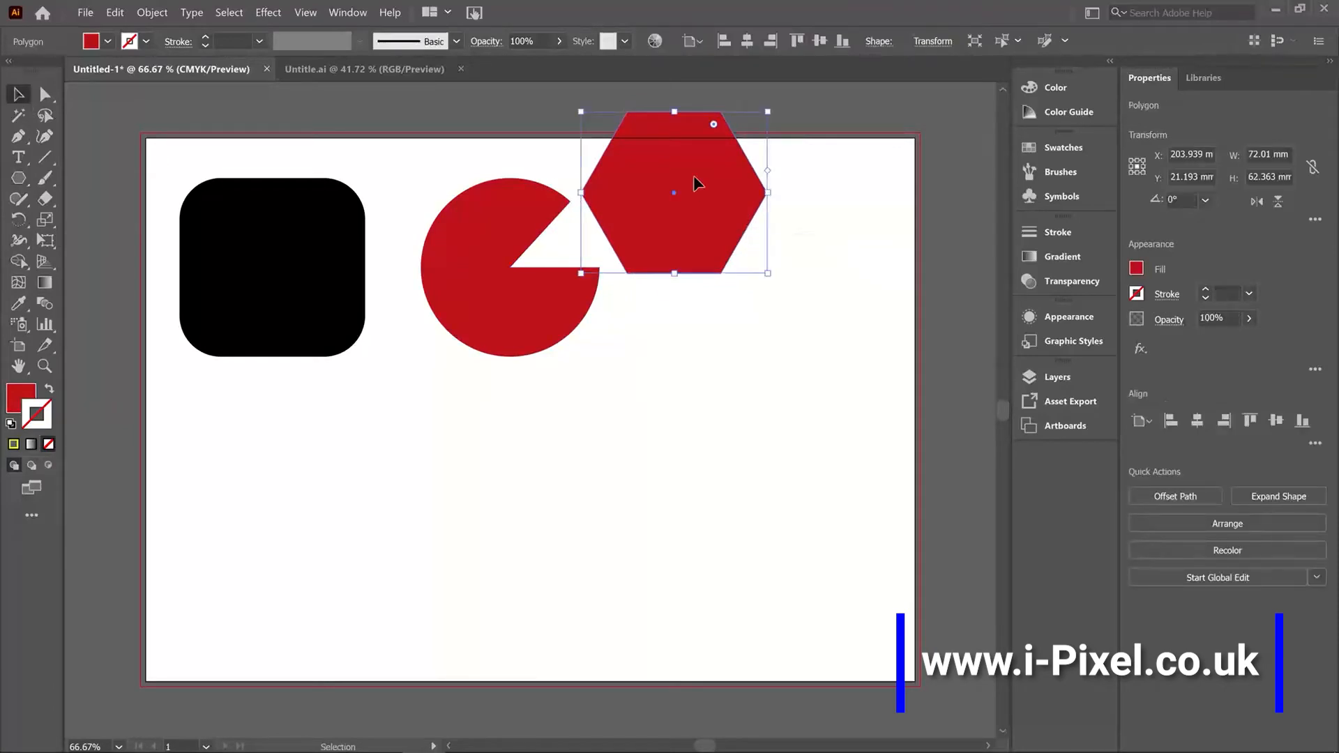
{"action": "left_click_drag", "start_coordinate": [693, 174], "coordinate": [760, 258]}
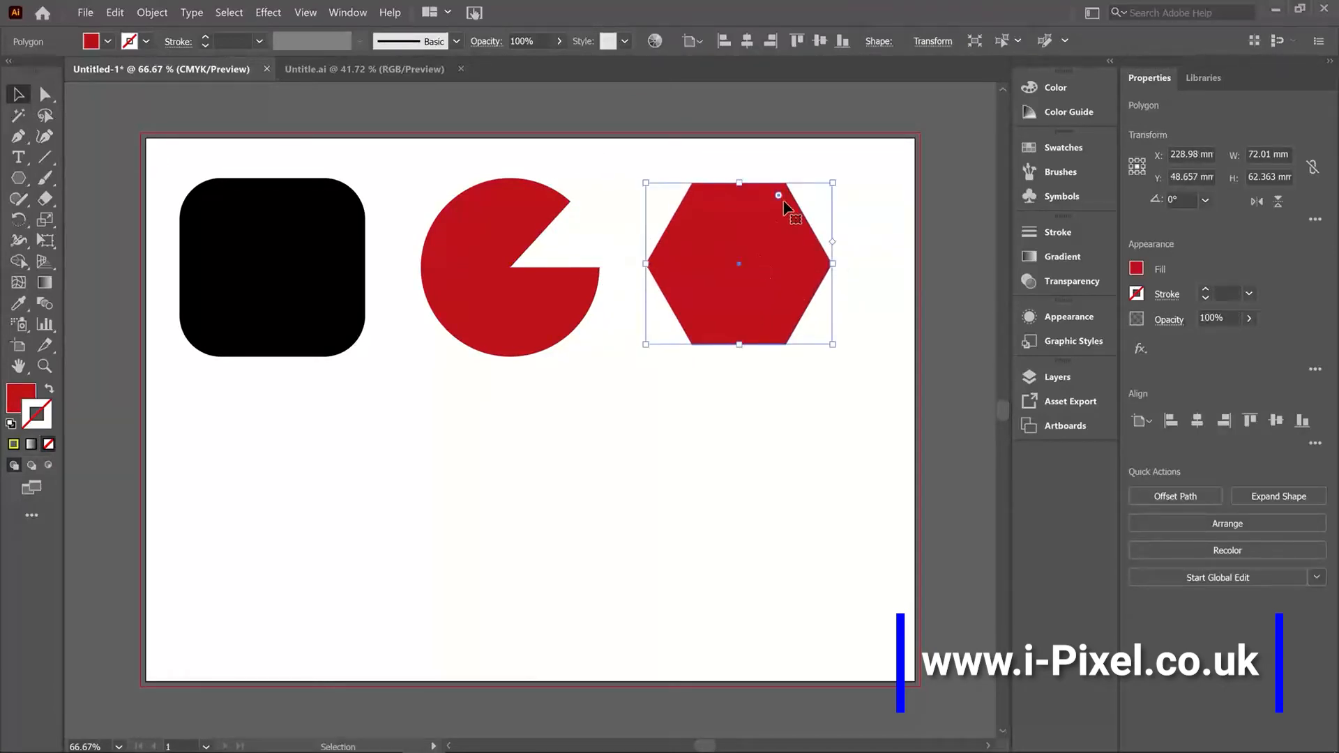
{"action": "mouse_move", "coordinate": [781, 196]}
{"action": "left_mouse_down"}
{"action": "mouse_move", "coordinate": [774, 216]}
{"action": "mouse_move", "coordinate": [796, 192]}
{"action": "left_mouse_up"}
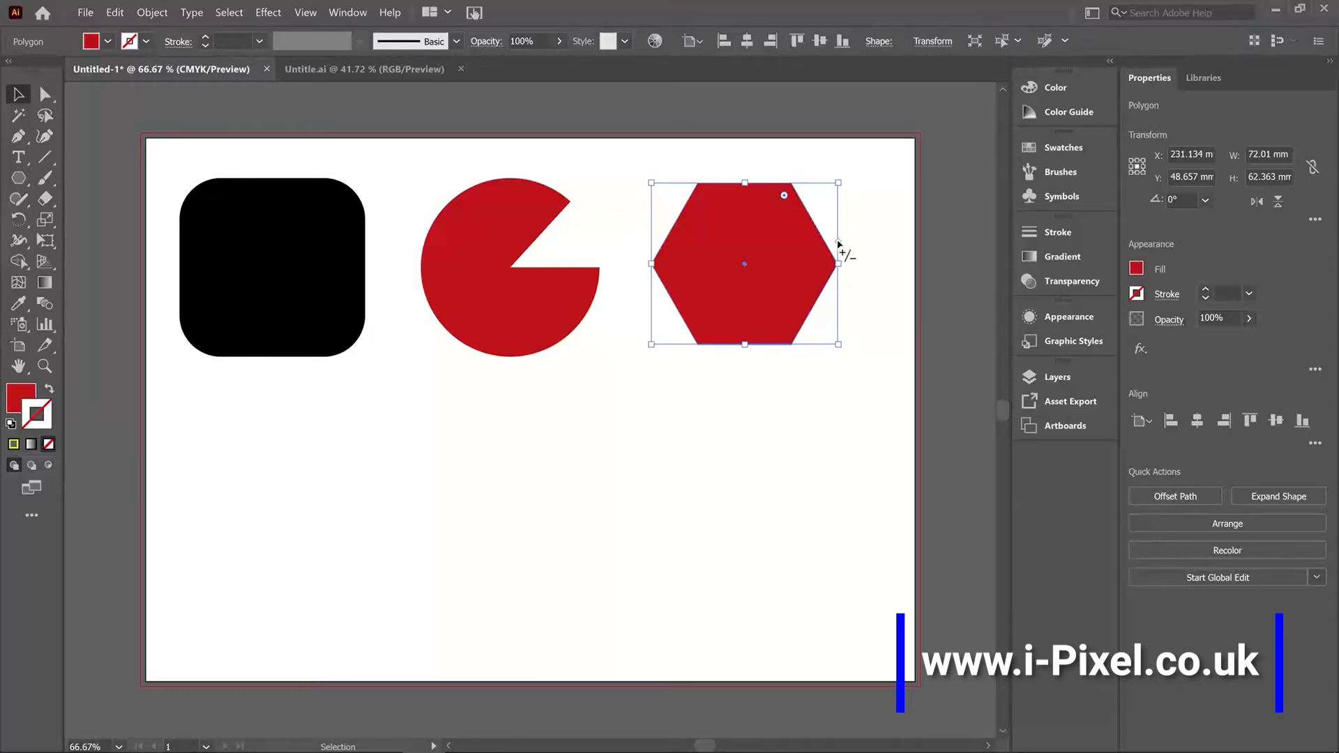
Reduce the hexagon's sides to form a triangle and align it vertically with the other shapes.
{"action": "left_click_drag", "start_coordinate": [838, 241], "coordinate": [858, 199]}
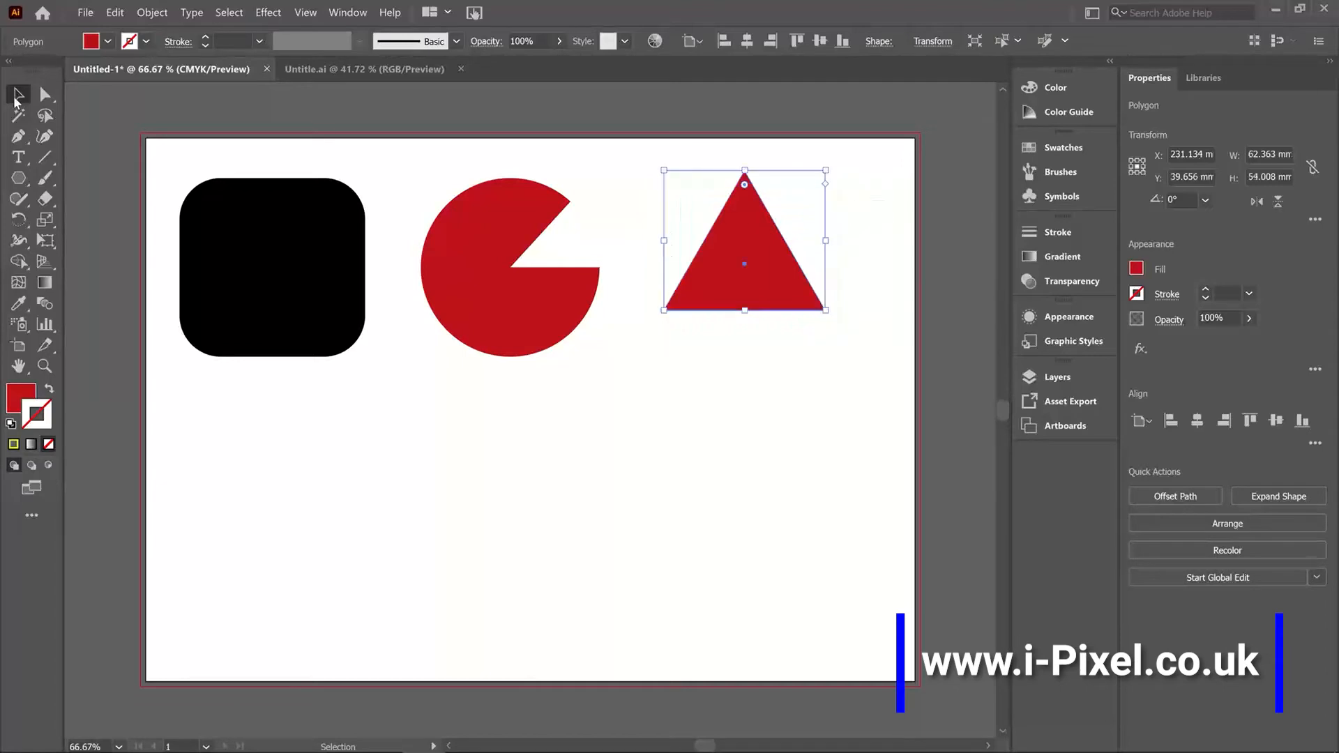
{"action": "left_click", "coordinate": [18, 101]}
{"action": "left_click_drag", "start_coordinate": [753, 263], "coordinate": [771, 289]}
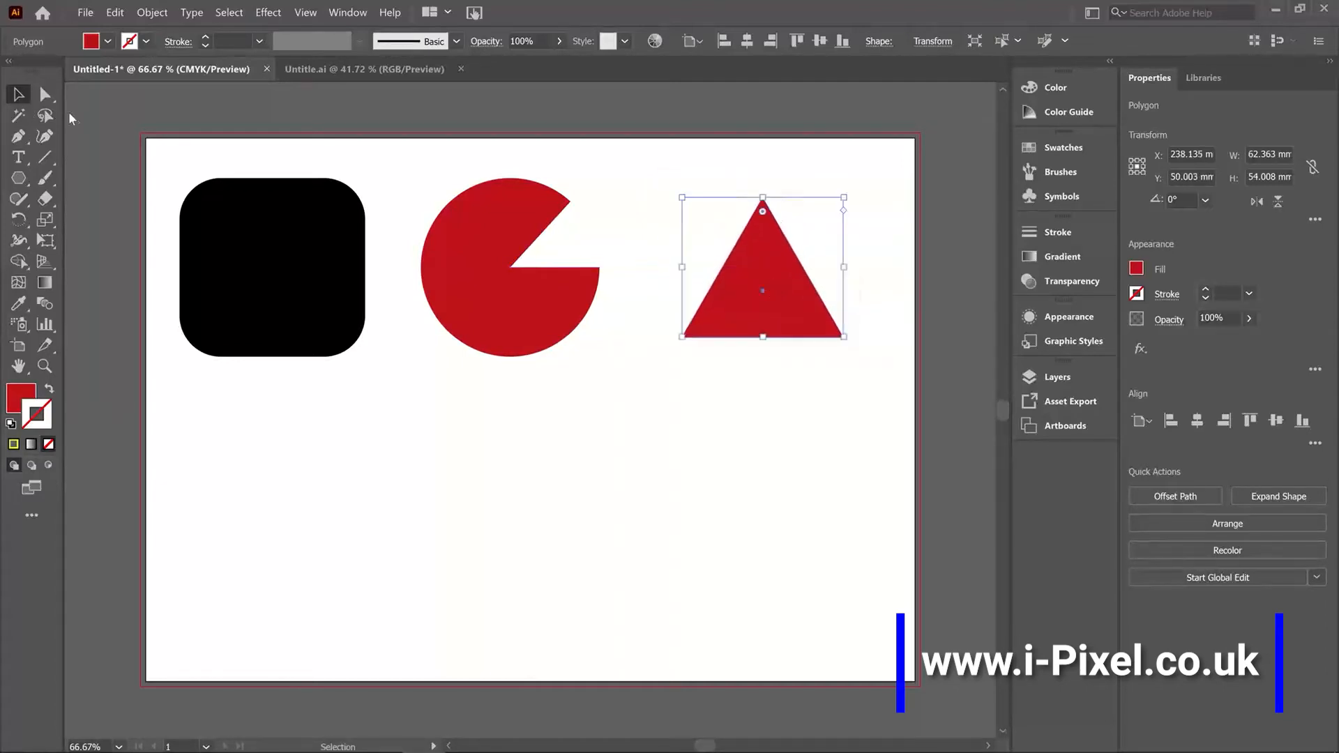
Fill the triangle with yellow and move it slightly closer to the pie shape.
{"action": "left_click", "coordinate": [106, 42]}
{"action": "left_click", "coordinate": [73, 71]}
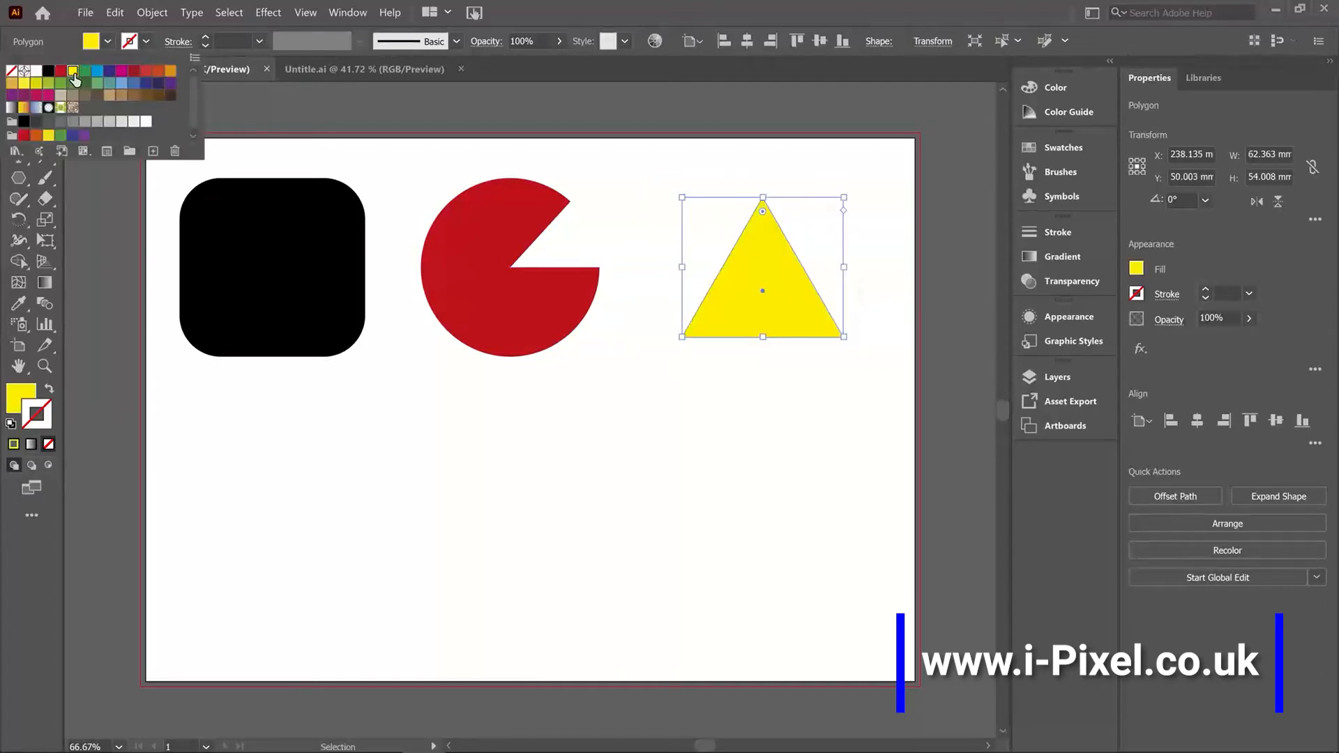
{"action": "left_click", "coordinate": [106, 43]}
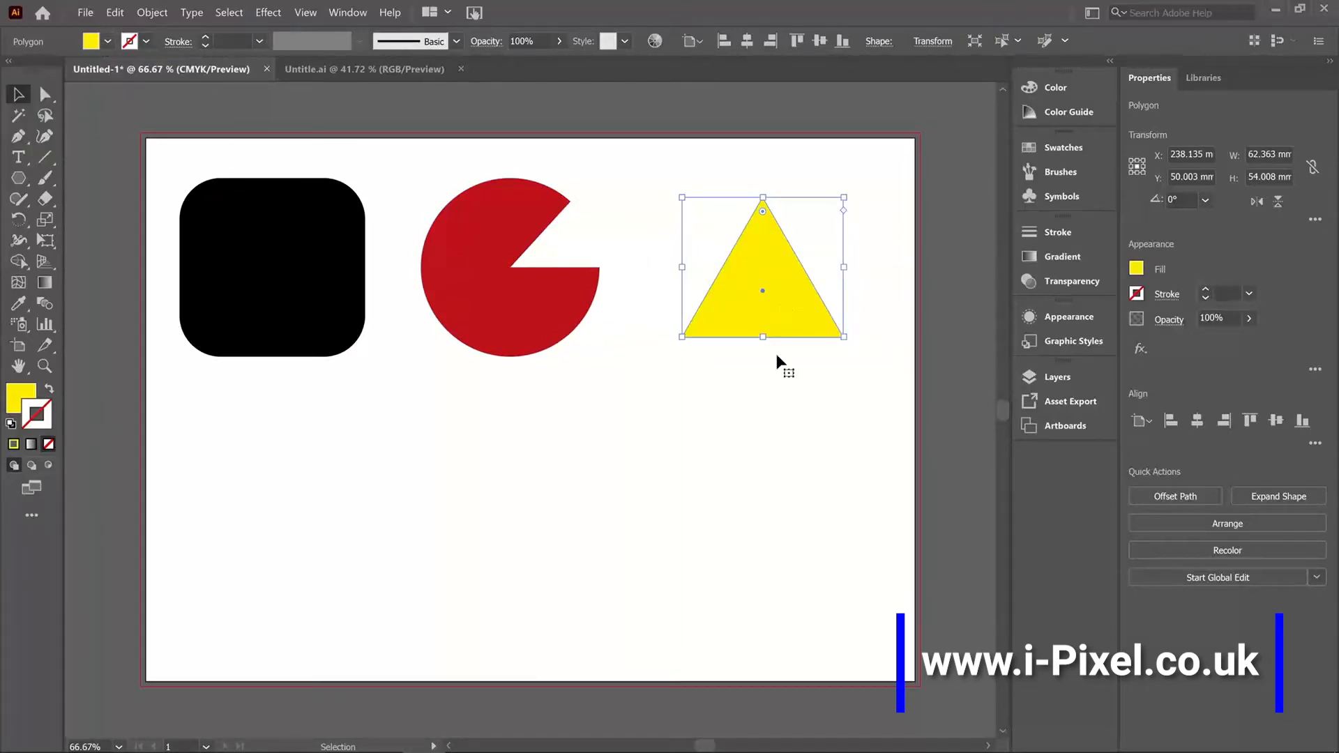
{"action": "left_click_drag", "start_coordinate": [774, 310], "coordinate": [730, 299]}
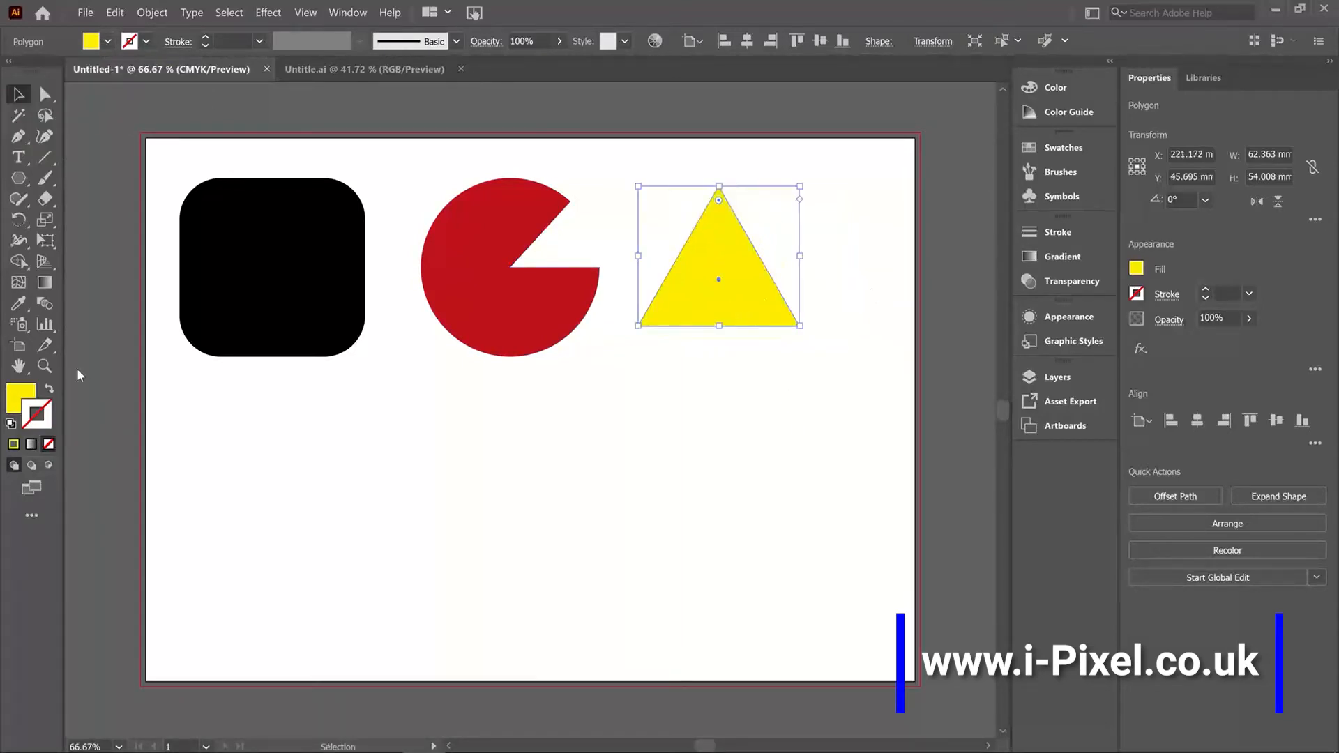
Change the triangle's fill to an orange swatch.
{"action": "left_click", "coordinate": [1062, 147]}
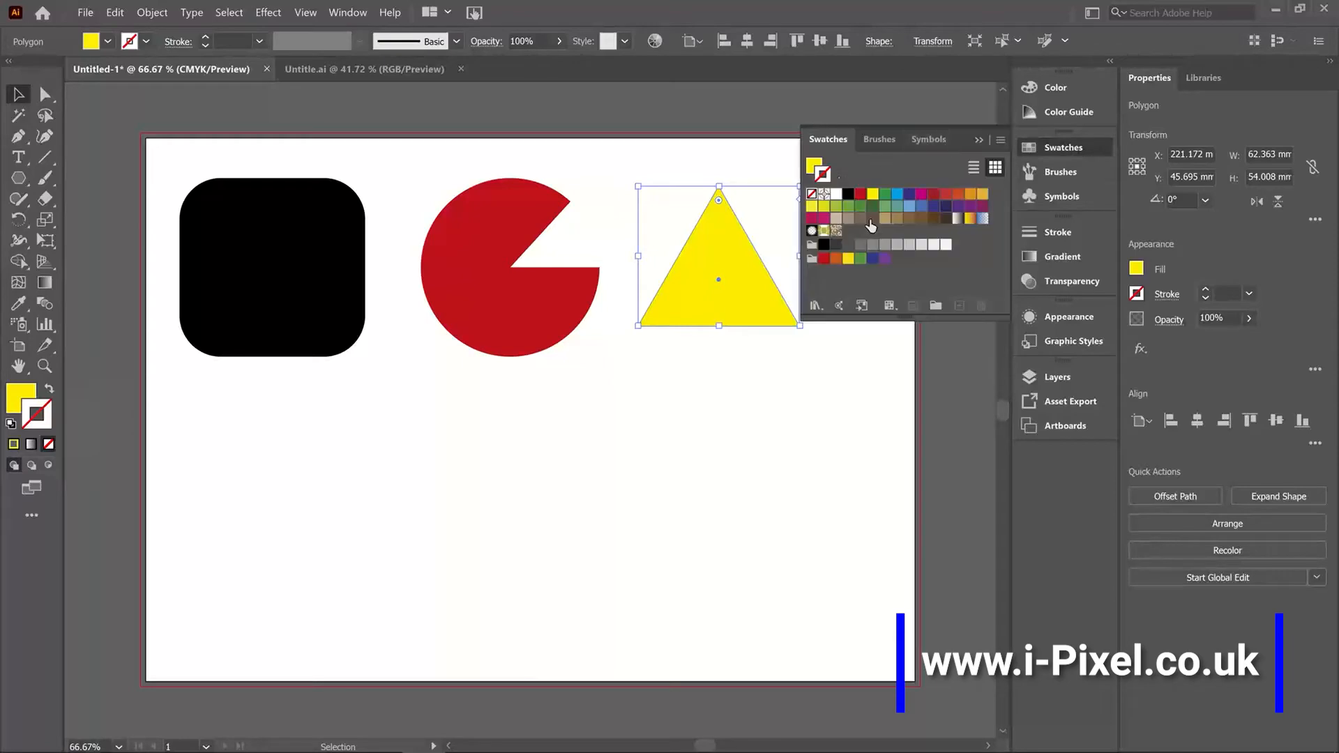
{"action": "left_click", "coordinate": [813, 165]}
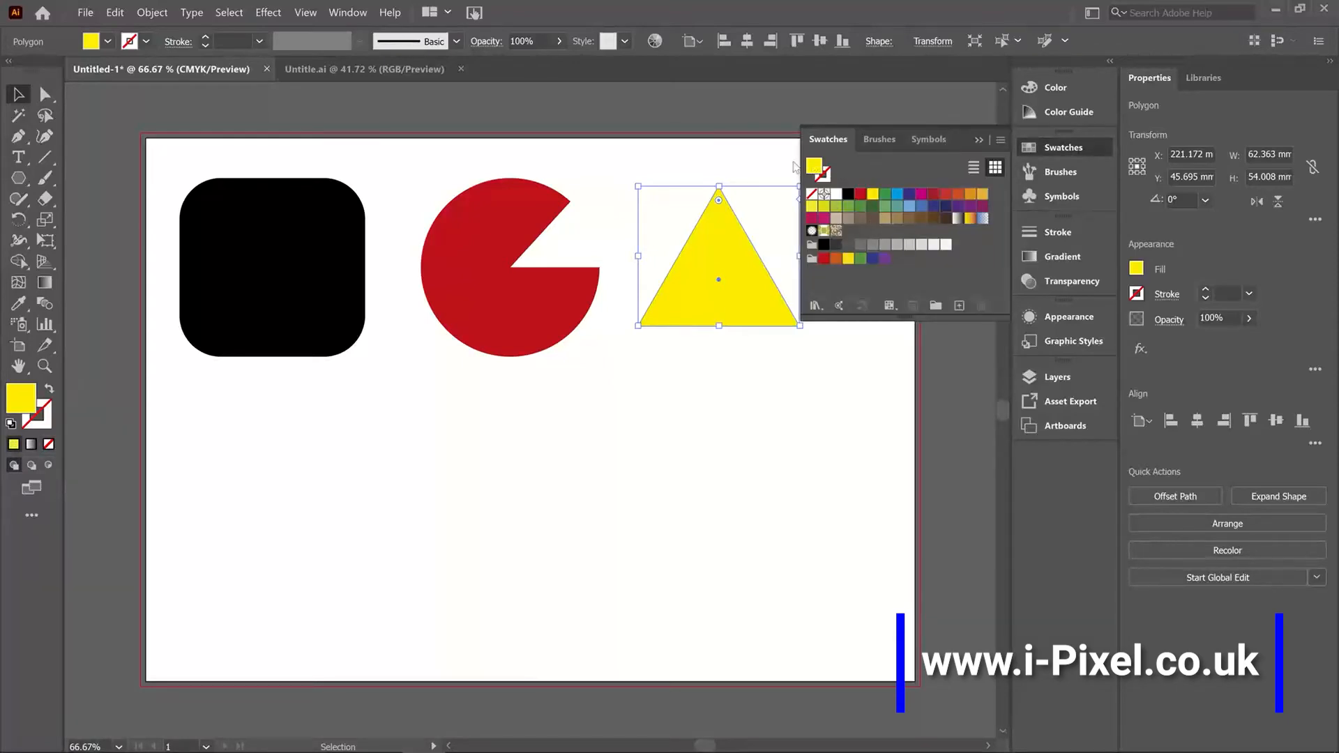
{"action": "left_click", "coordinate": [968, 196]}
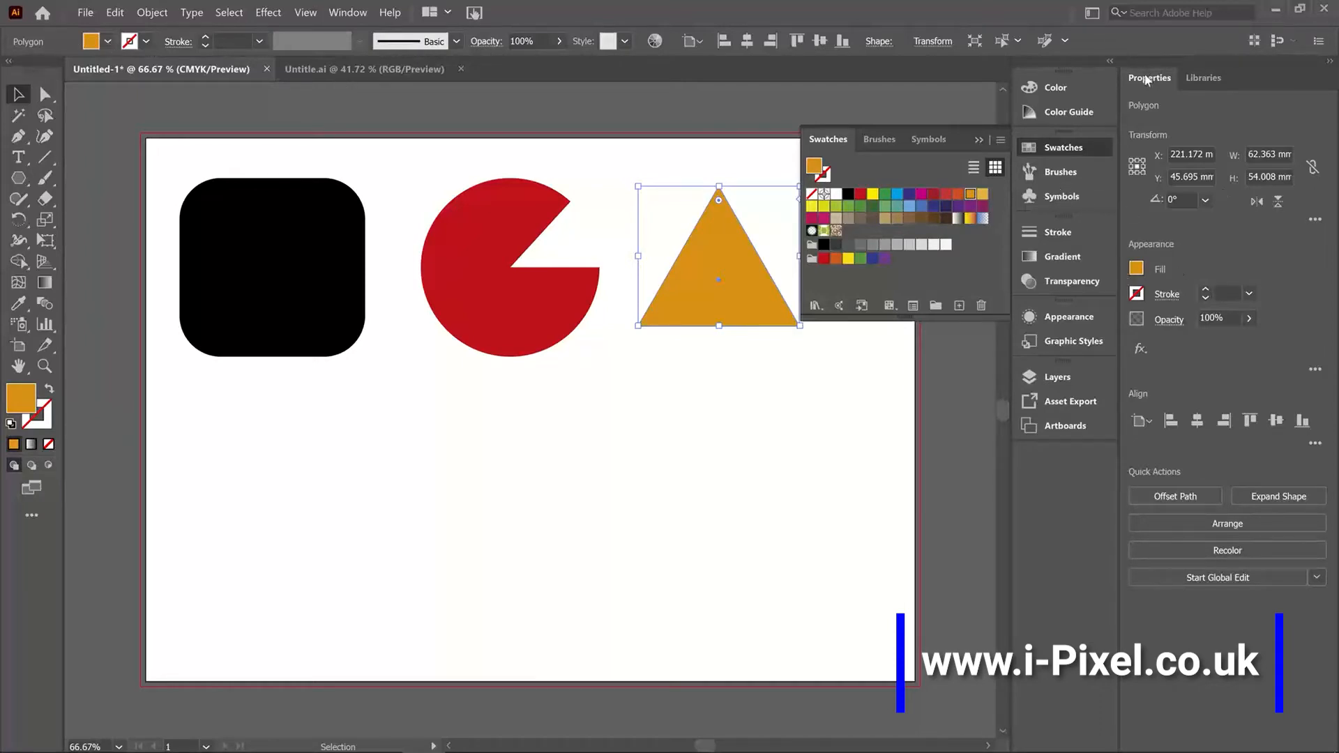
Try a dark blue fill on the triangle, ending with a muted green swatch.
{"action": "left_click", "coordinate": [1136, 272]}
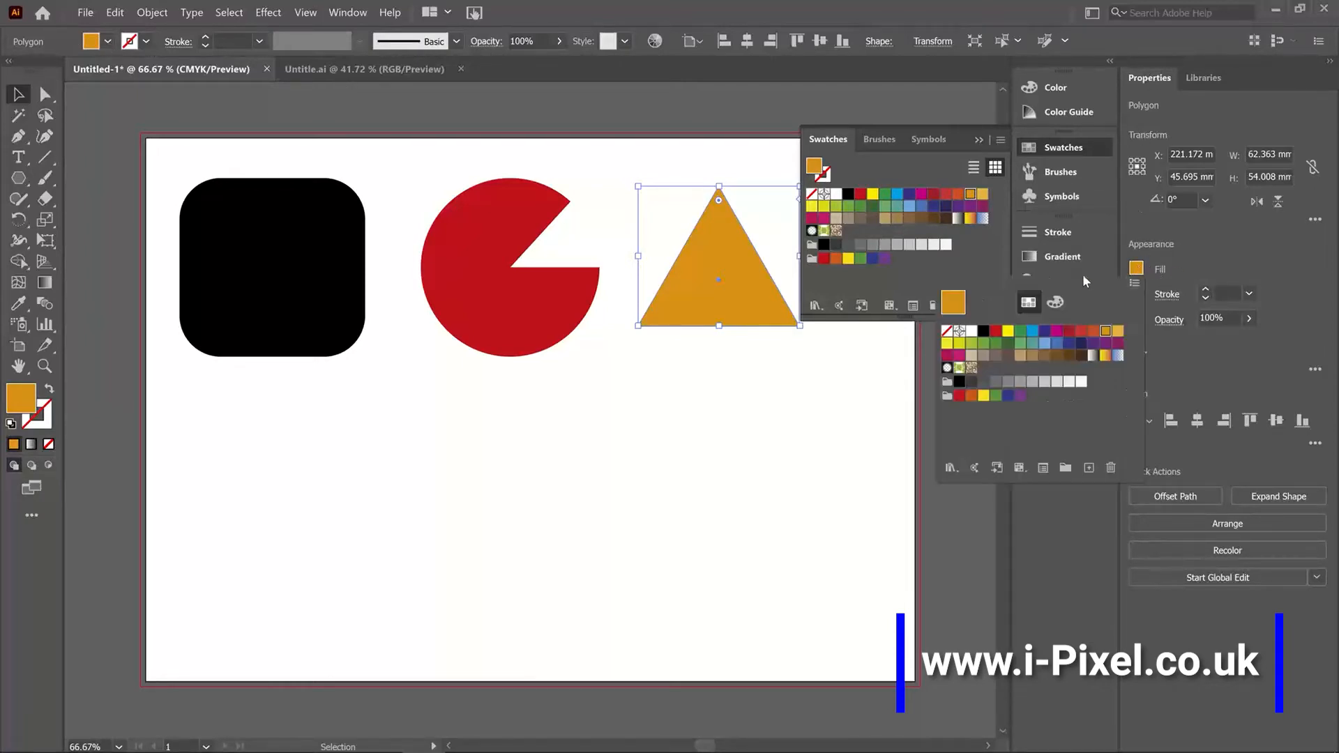
{"action": "left_click", "coordinate": [1069, 344]}
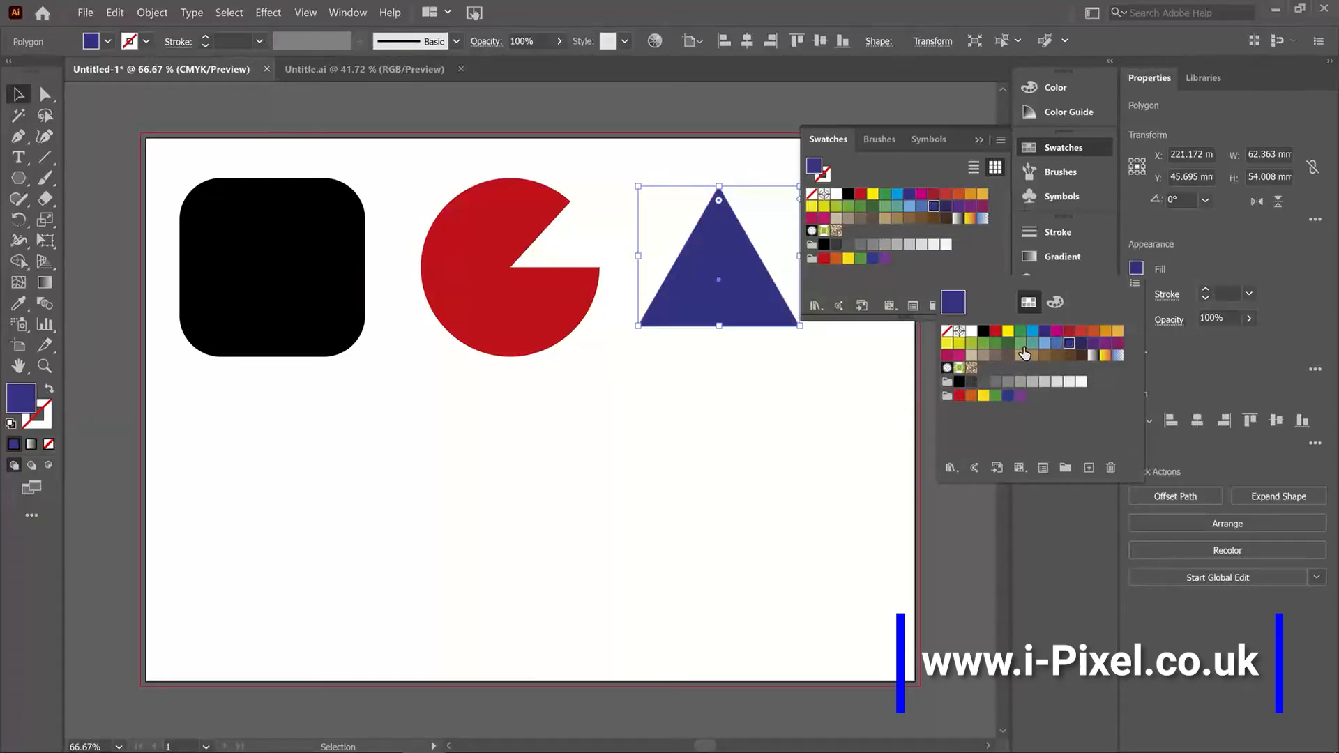
{"action": "left_click", "coordinate": [1022, 348]}
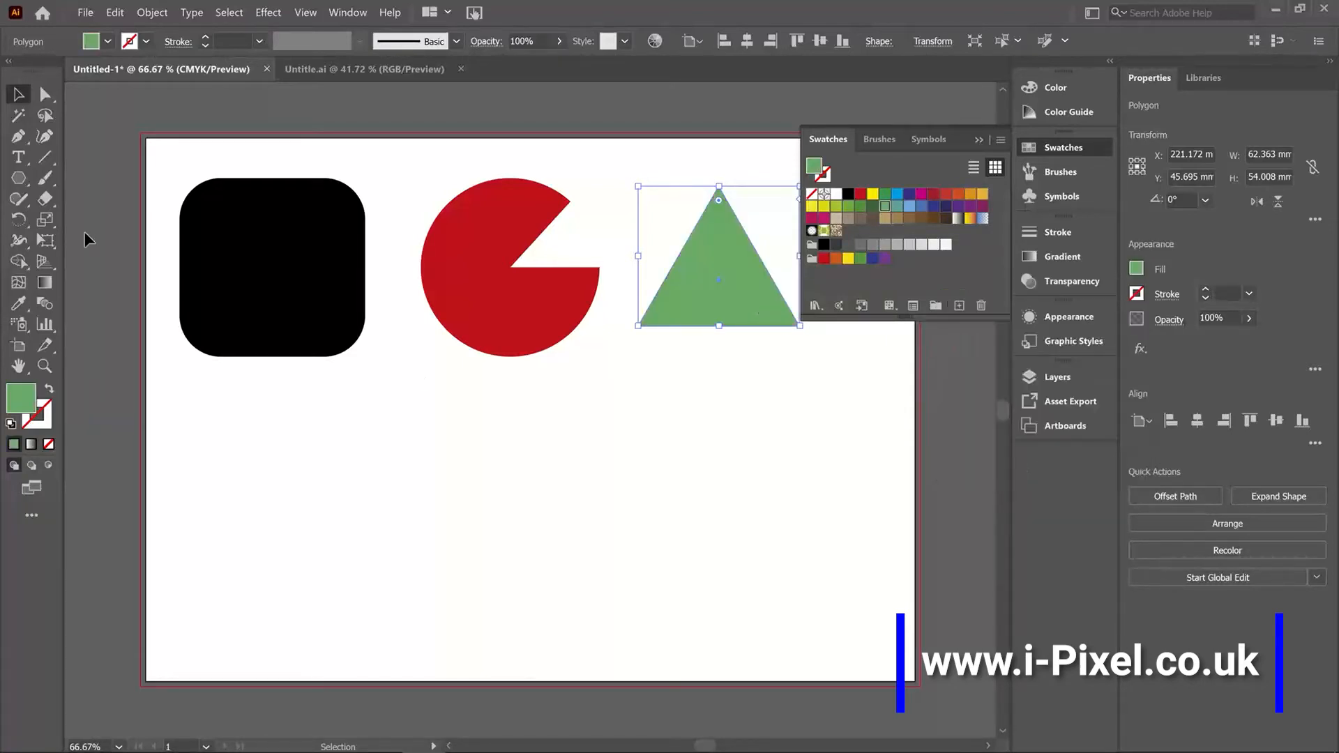
{"action": "left_click", "coordinate": [11, 182]}
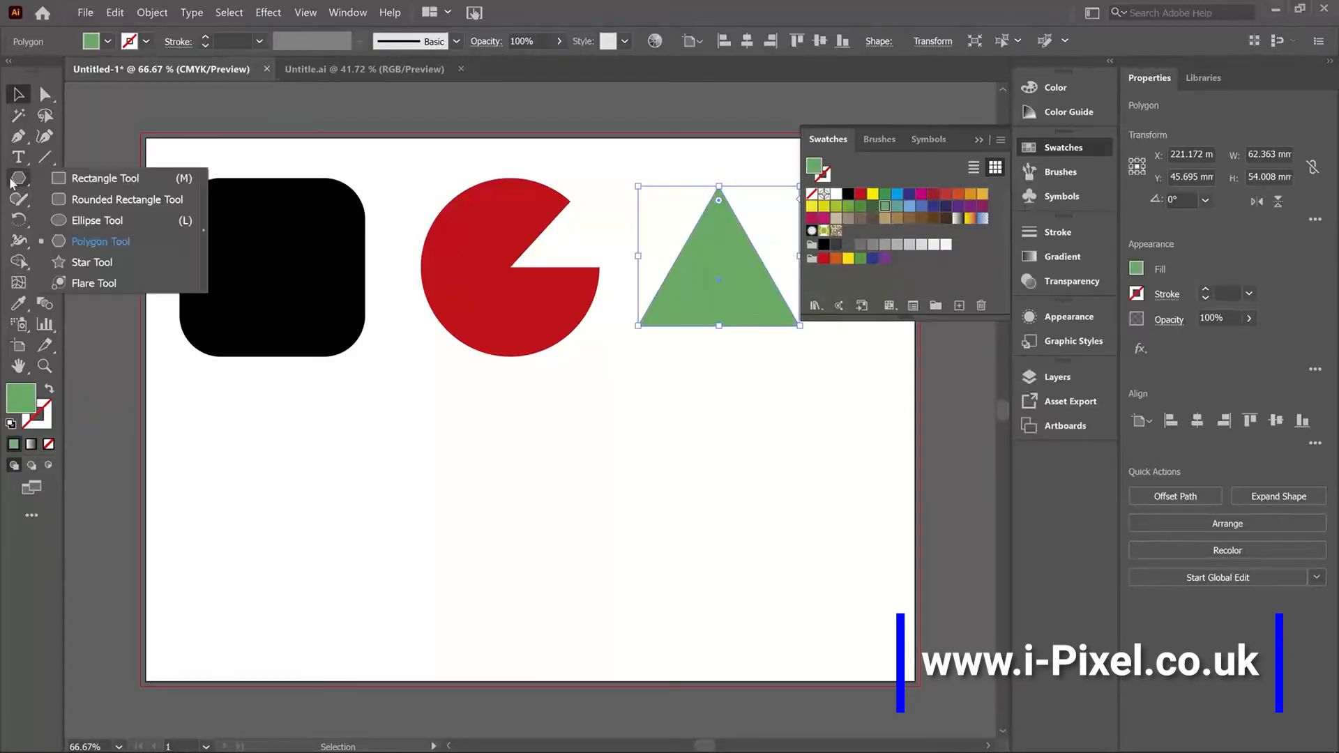
{"action": "left_click", "coordinate": [90, 262]}
{"action": "left_click_drag", "start_coordinate": [236, 425], "coordinate": [308, 495]}
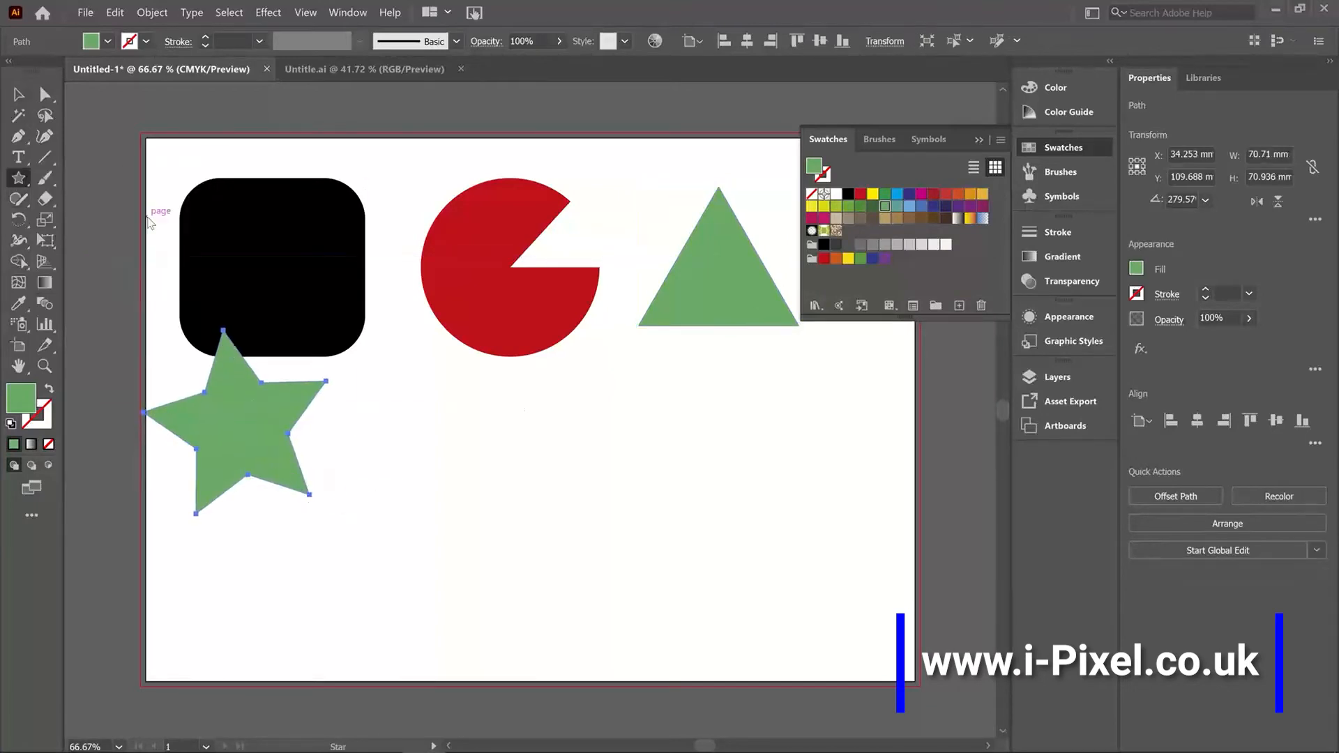
{"action": "key", "text": "v"}
{"action": "left_click_drag", "start_coordinate": [259, 430], "coordinate": [286, 491]}
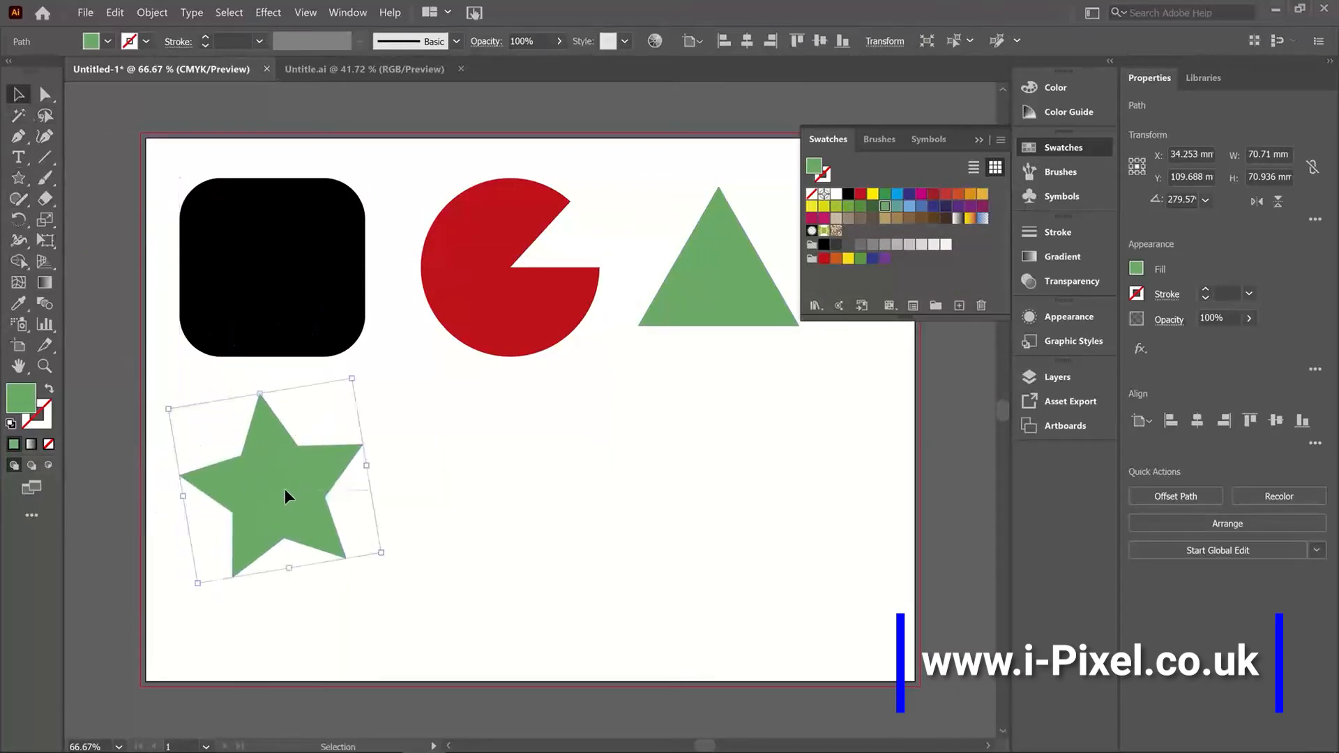
{"action": "key", "text": "Delete"}
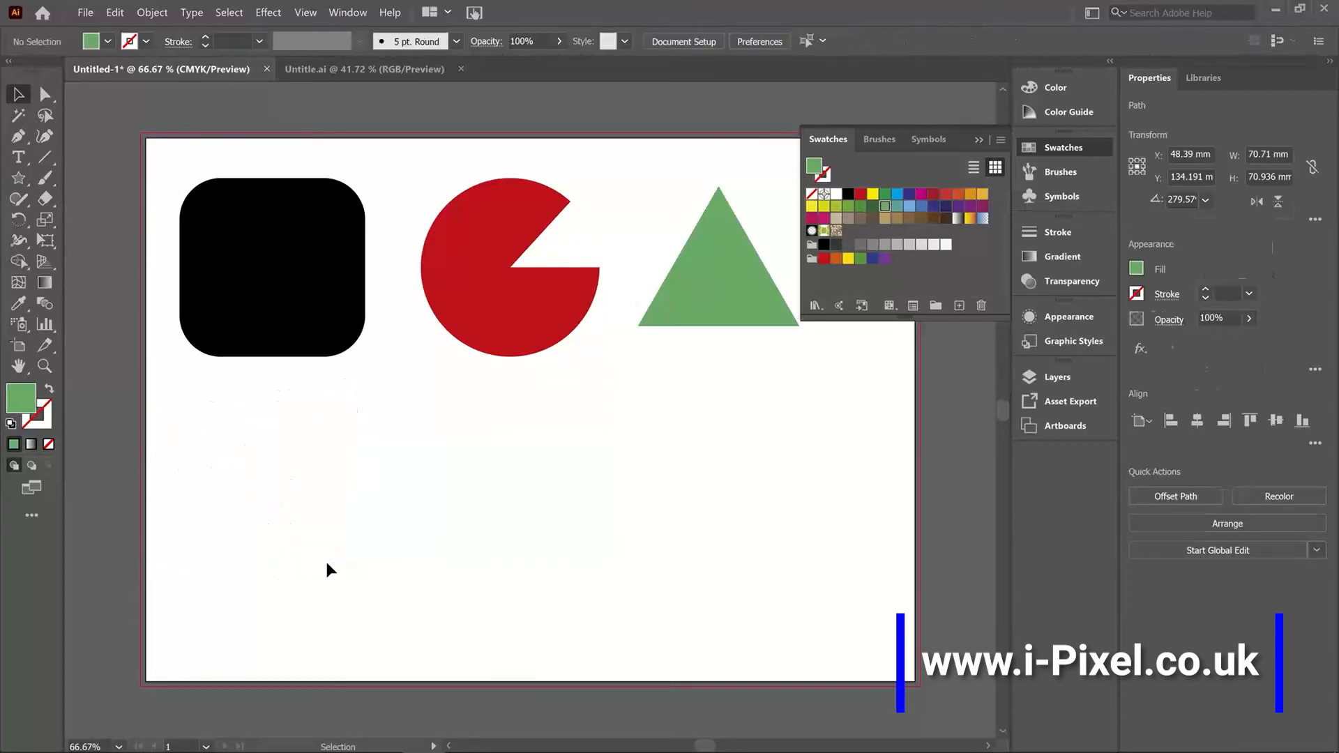
Create a many-pointed green star with Radius 1 of 37.7 mm and Radius 2 of 18.85 mm below the pie shape.
{"action": "left_click", "coordinate": [17, 180]}
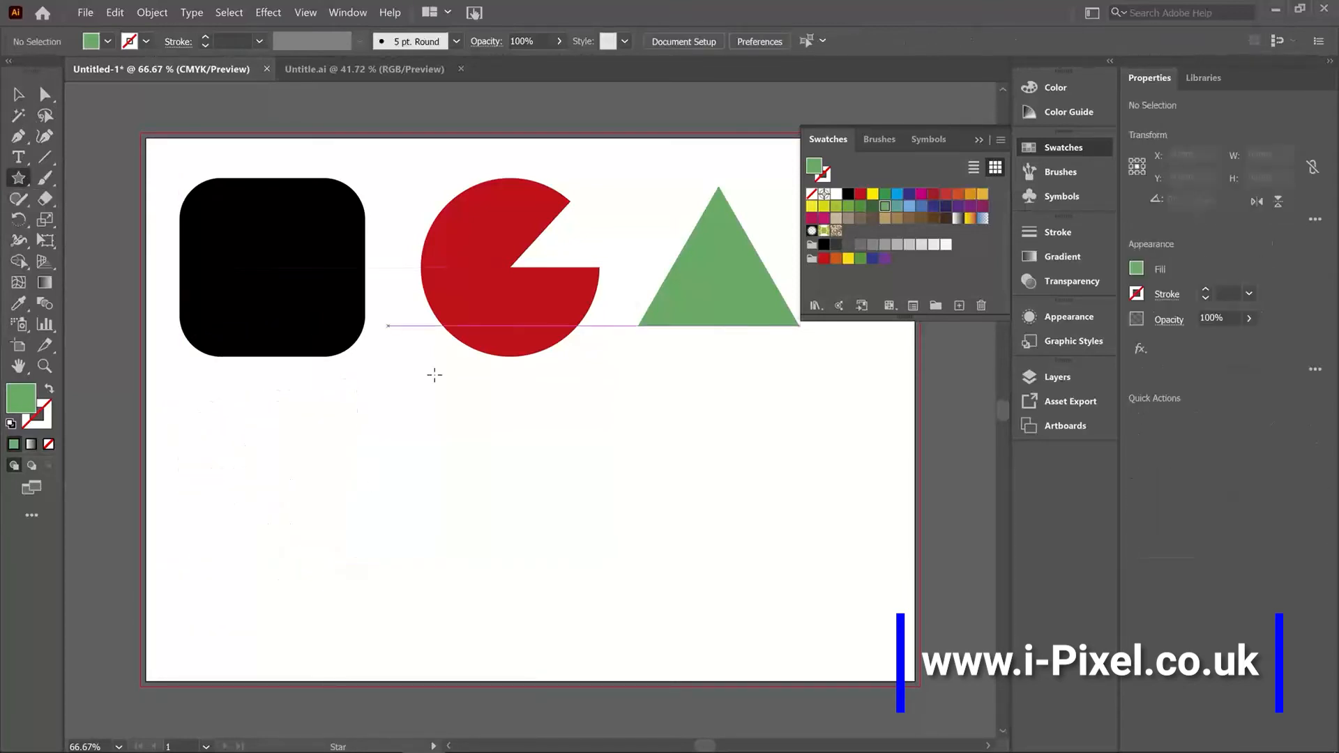
{"action": "left_click", "coordinate": [456, 486]}
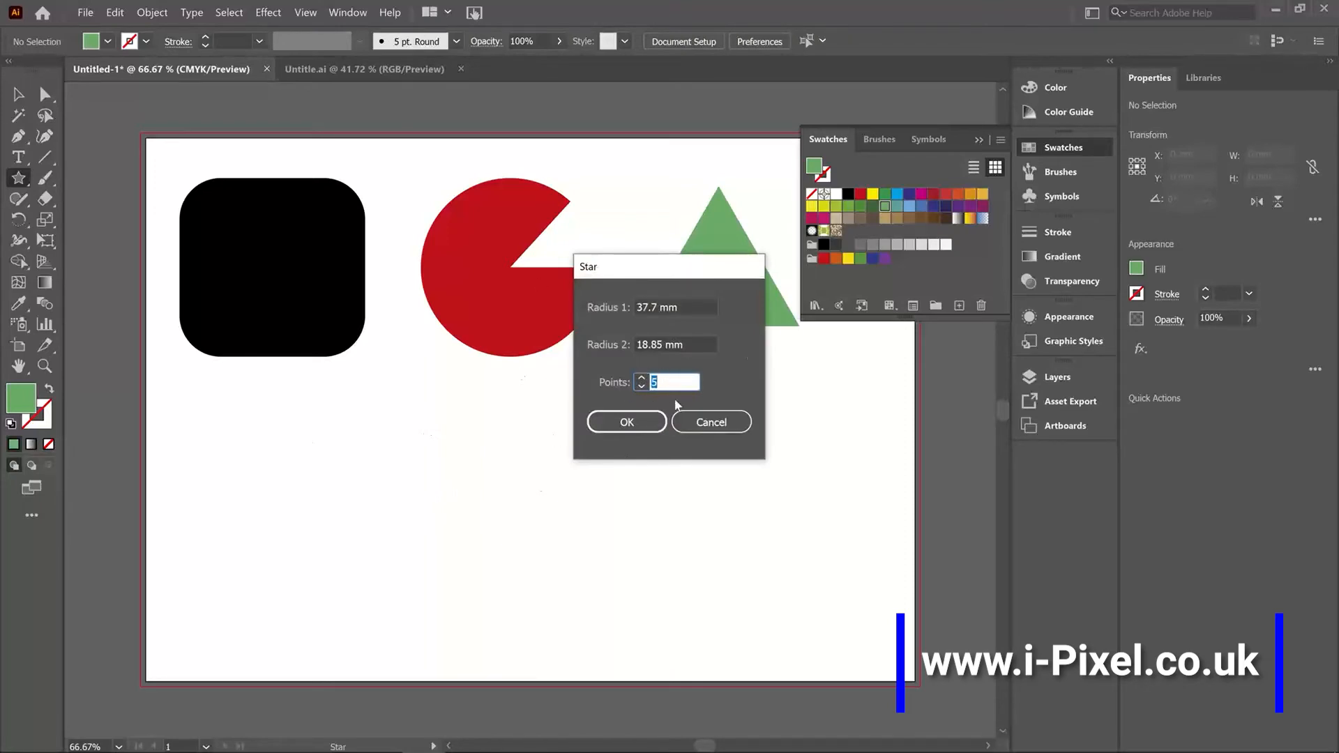
{"action": "left_click", "coordinate": [624, 423]}
Move the many-pointed star beneath the black rounded rectangle and deselect it.
{"action": "left_click", "coordinate": [18, 96]}
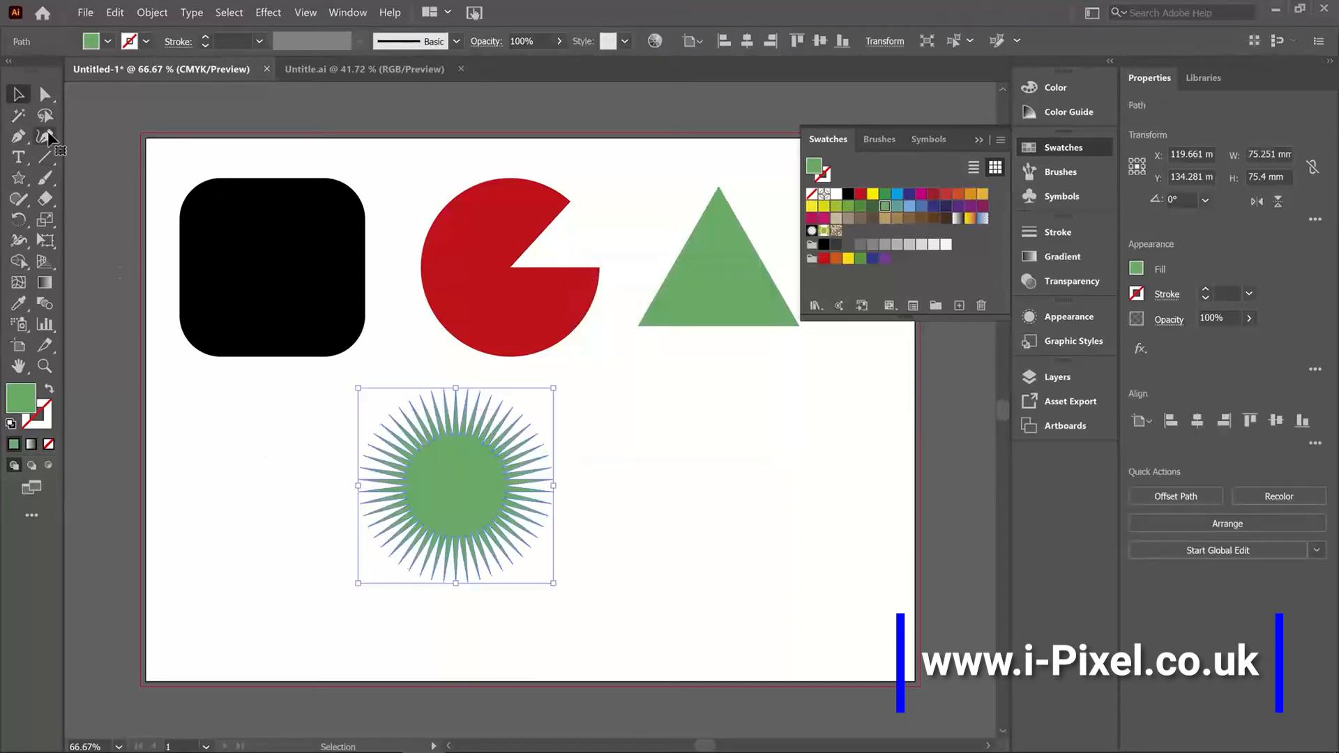
{"action": "left_click_drag", "start_coordinate": [442, 449], "coordinate": [264, 445]}
{"action": "left_click", "coordinate": [437, 448]}
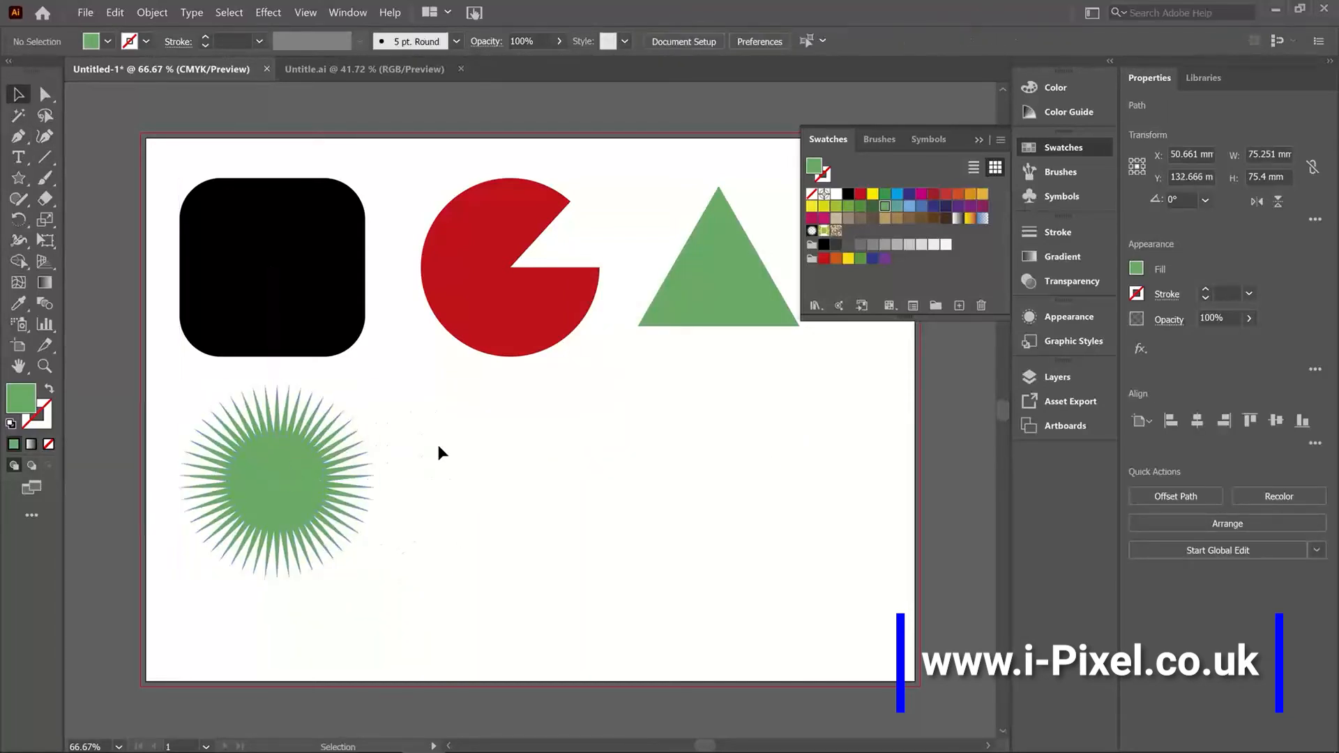
Examine the shapes up close with the Zoom tool and bring the whole artboard back into view.
{"action": "left_click", "coordinate": [44, 366]}
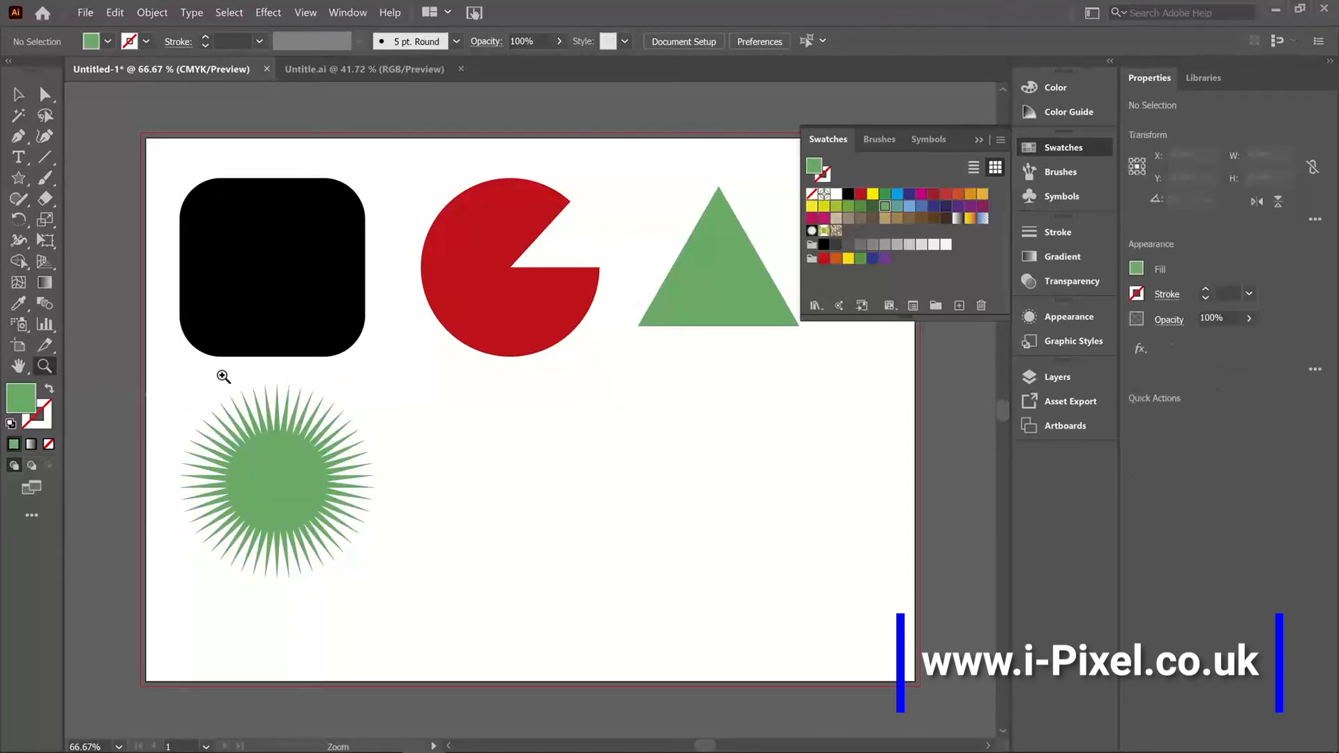
{"action": "left_click_drag", "start_coordinate": [603, 300], "coordinate": [914, 493]}
{"action": "left_click_drag", "start_coordinate": [541, 303], "coordinate": [658, 376]}
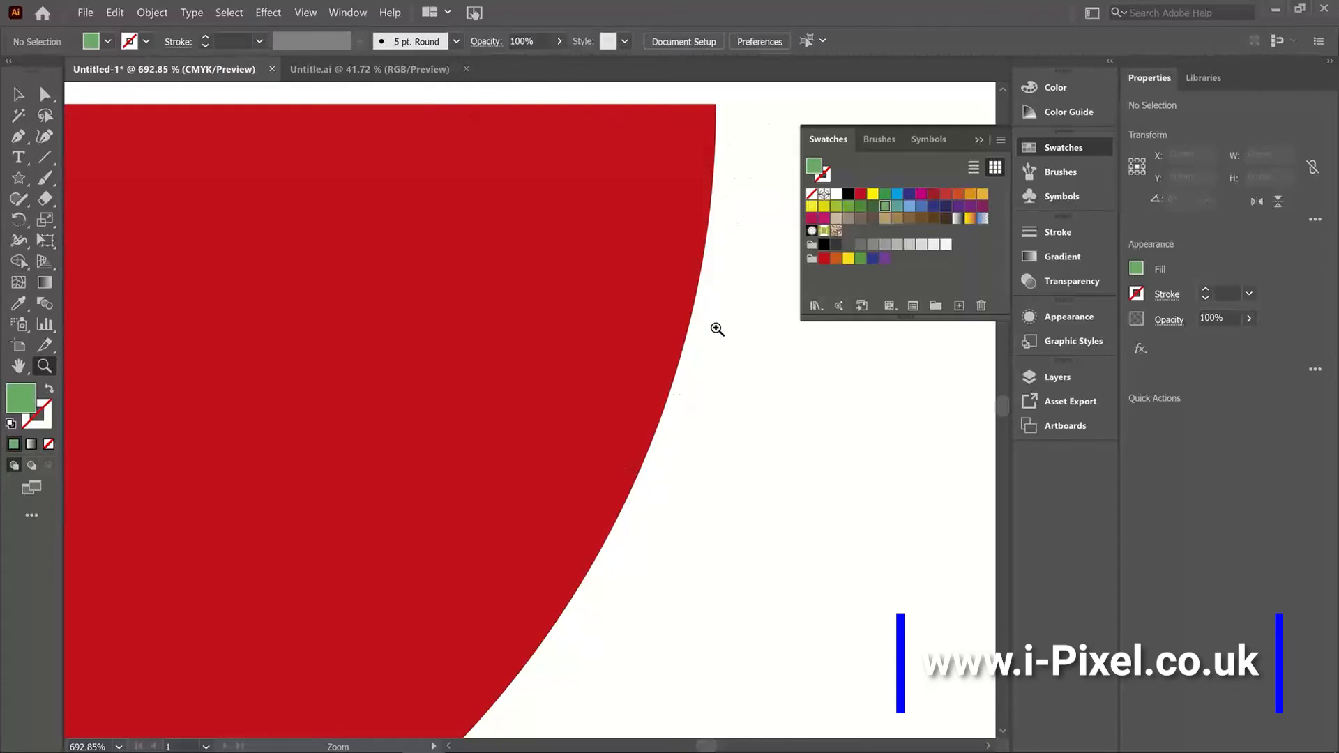
{"action": "left_click_drag", "start_coordinate": [717, 329], "coordinate": [295, 361]}
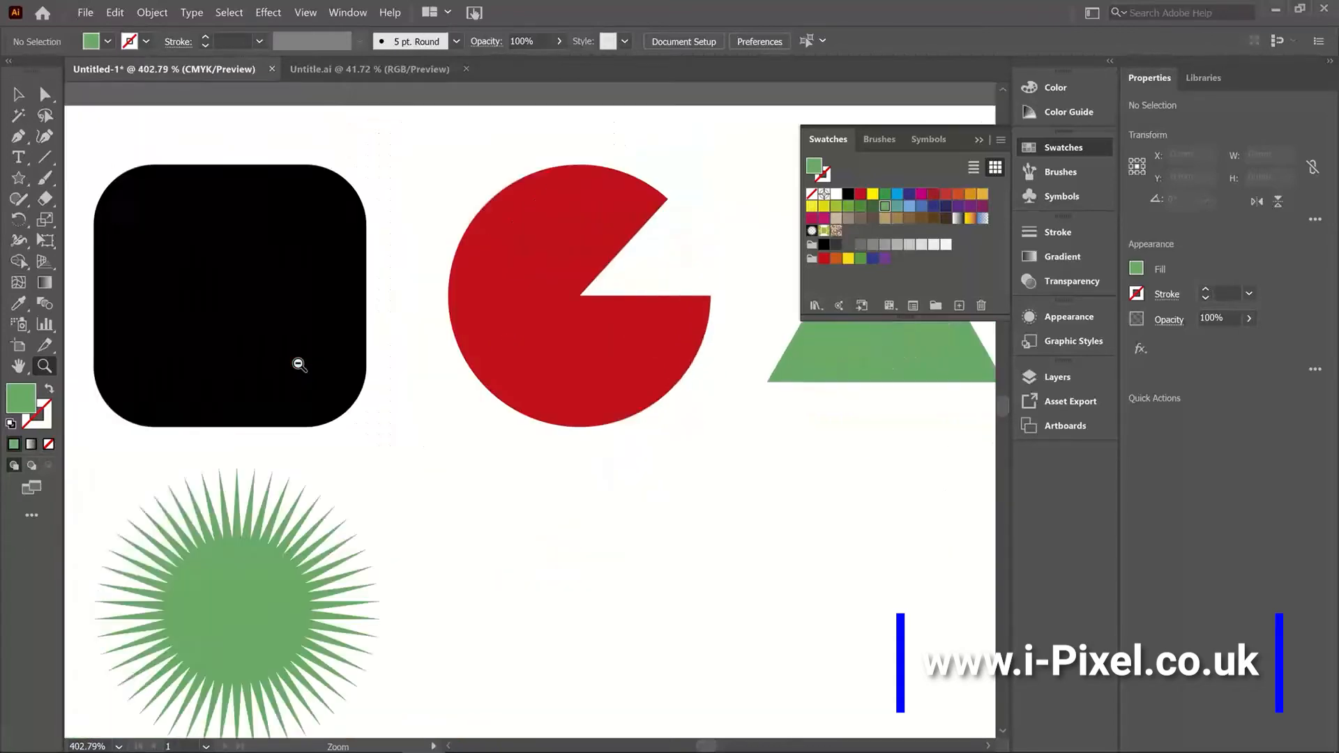
{"action": "left_click_drag", "start_coordinate": [735, 374], "coordinate": [548, 342]}
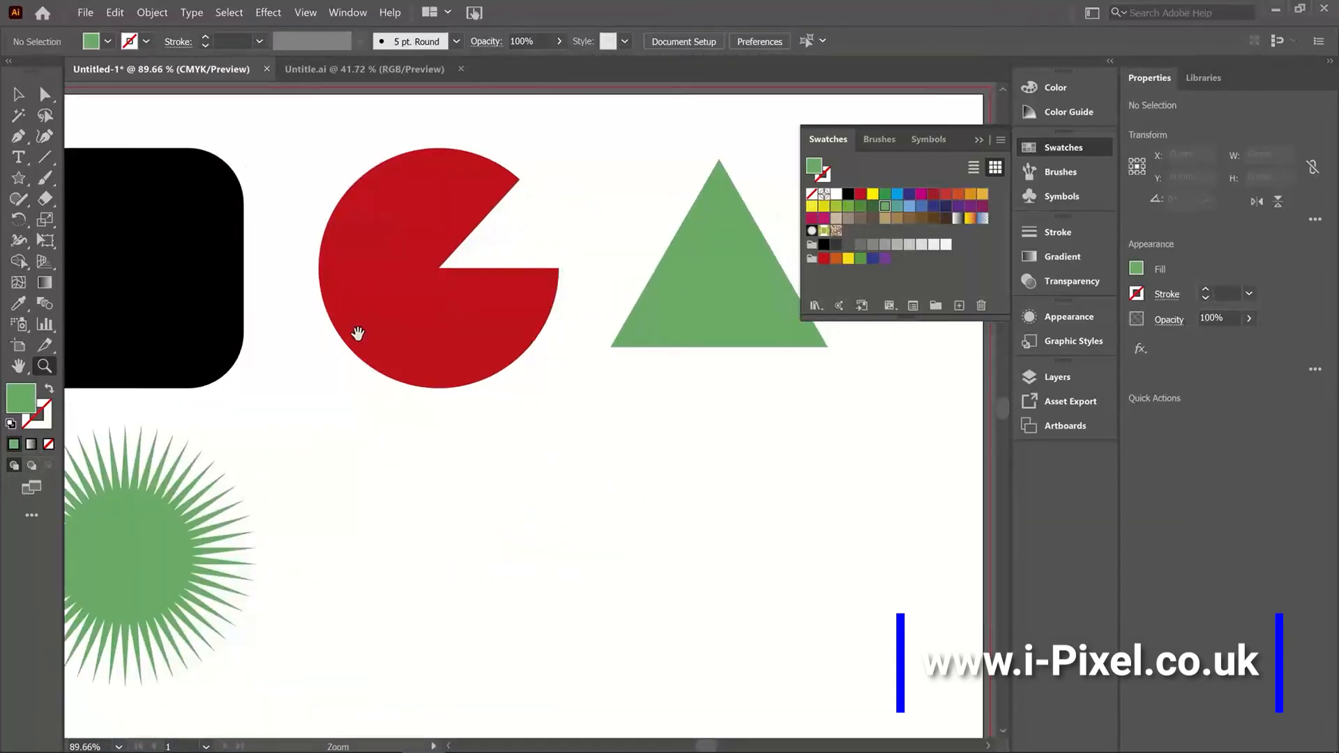
{"action": "left_click_drag", "start_coordinate": [353, 334], "coordinate": [449, 314]}
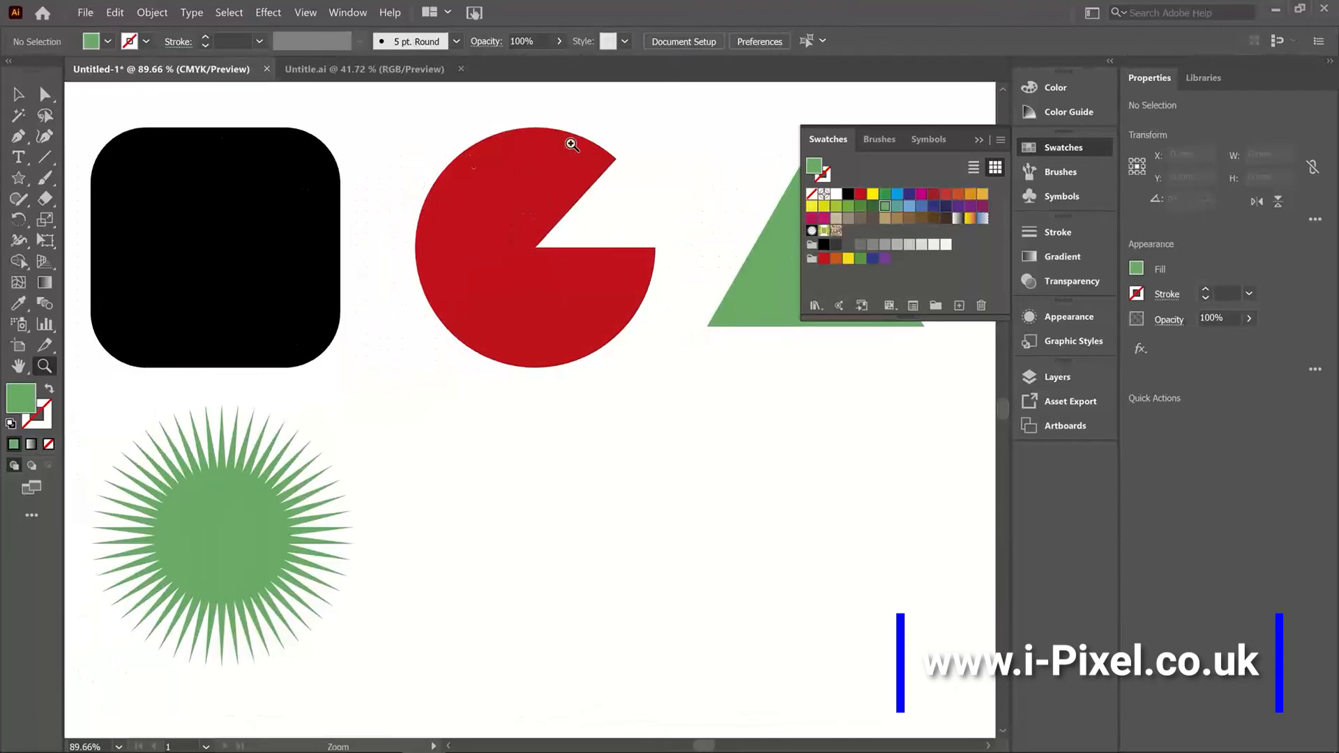
{"action": "left_click_drag", "start_coordinate": [325, 356], "coordinate": [684, 517]}
{"action": "left_click_drag", "start_coordinate": [531, 381], "coordinate": [65, 143]}
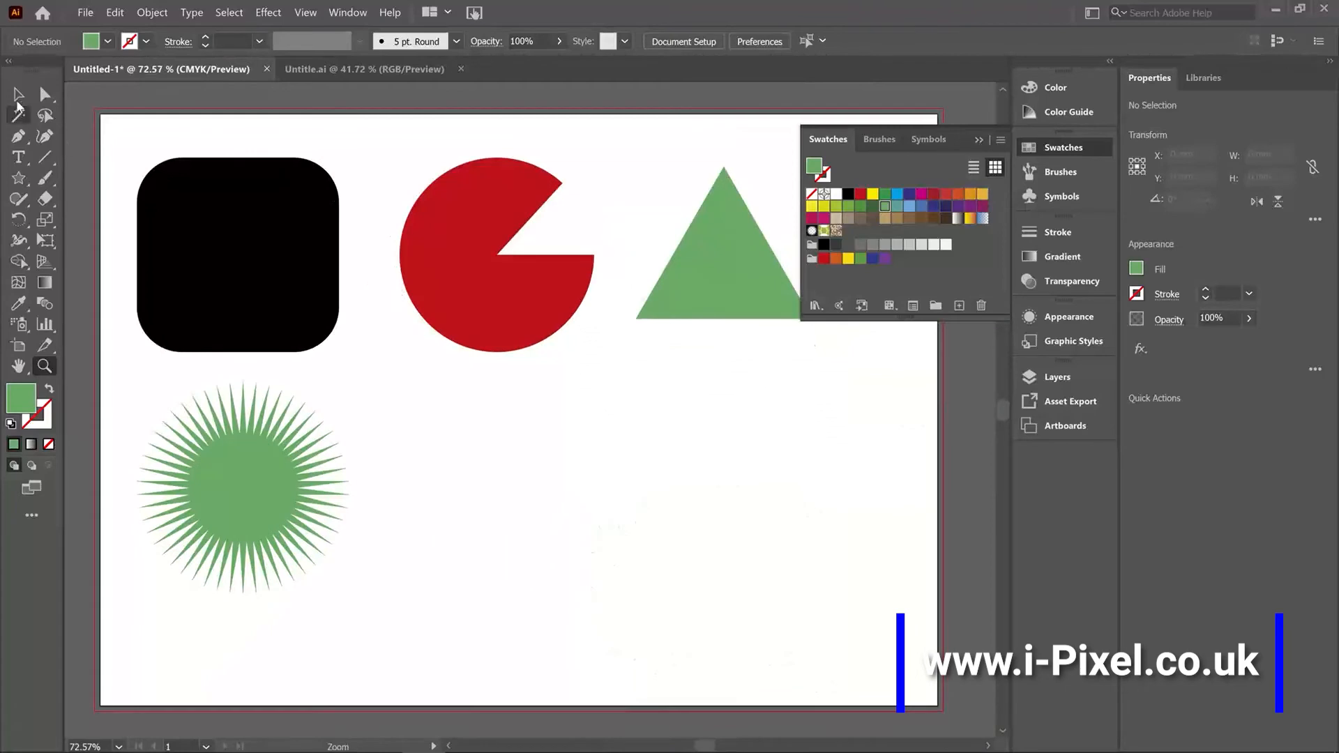
Move the many-pointed green star slightly lower beneath the black rounded rectangle, and select the red pie shape.
{"action": "left_click", "coordinate": [19, 93]}
{"action": "left_click", "coordinate": [234, 480]}
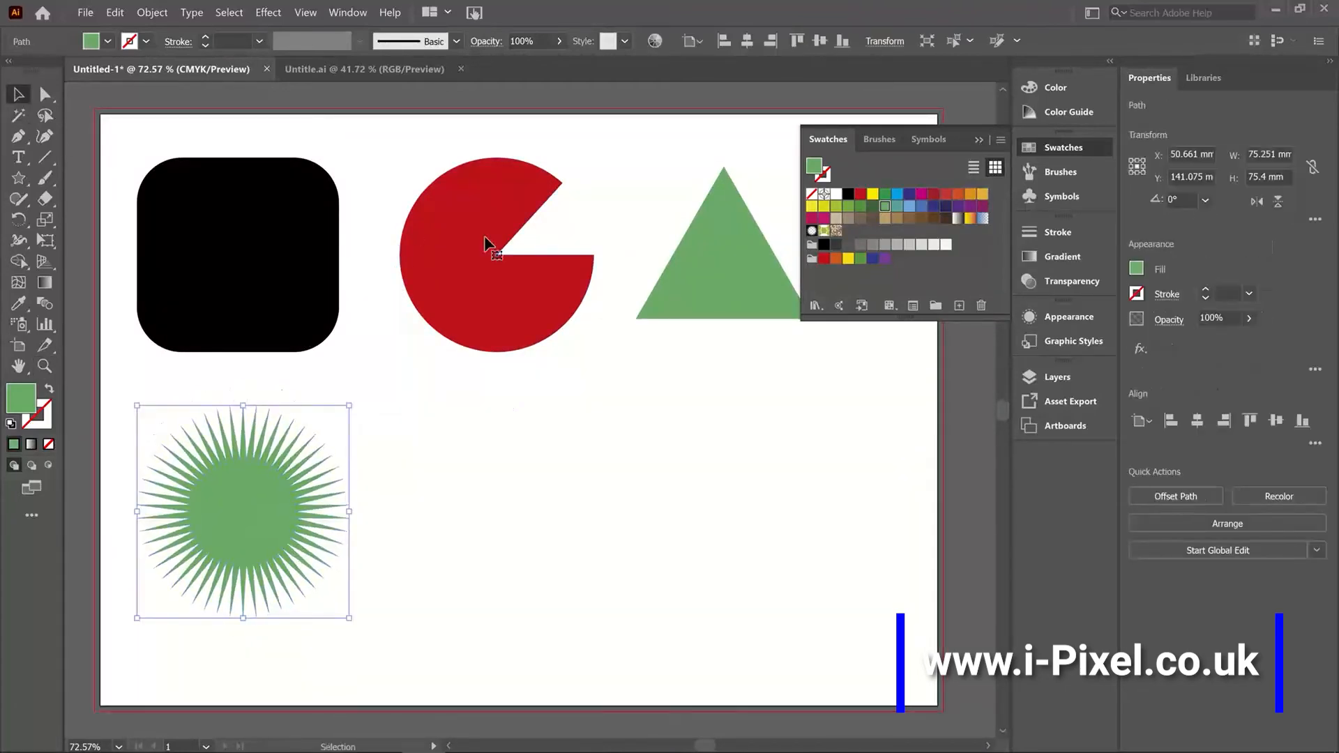
{"action": "left_click", "coordinate": [484, 235]}
{"action": "left_click", "coordinate": [739, 278]}
{"action": "left_click", "coordinate": [500, 237]}
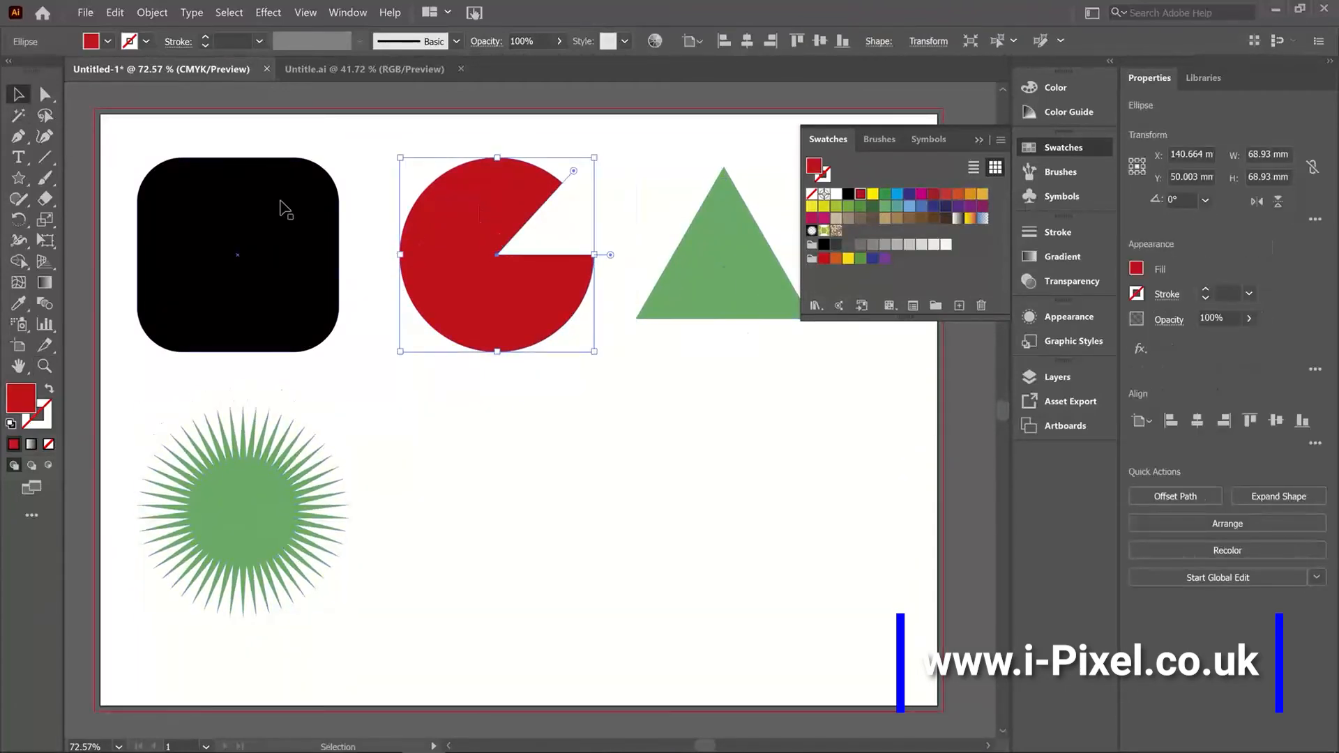
Show the Transform panel for the black rounded rectangle, dock it below Artboards and expand it.
{"action": "left_click", "coordinate": [288, 215]}
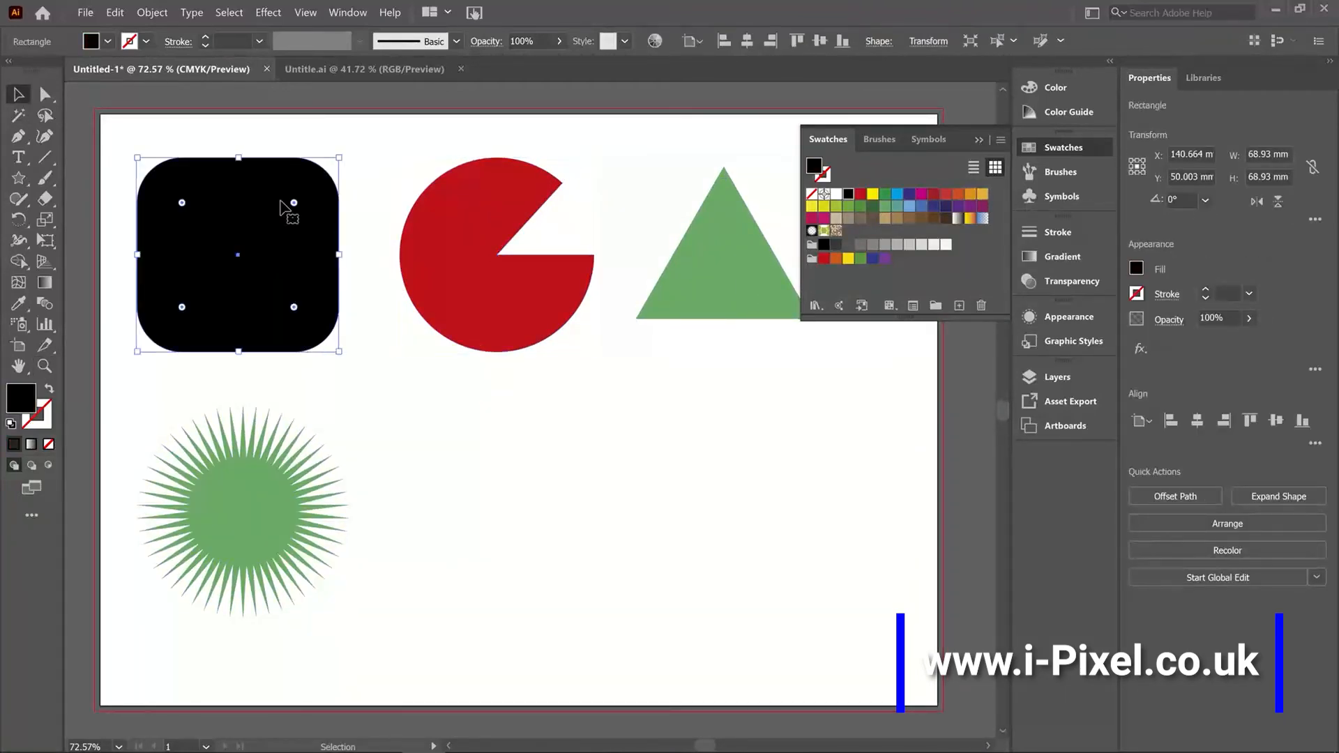
{"action": "left_click", "coordinate": [348, 13]}
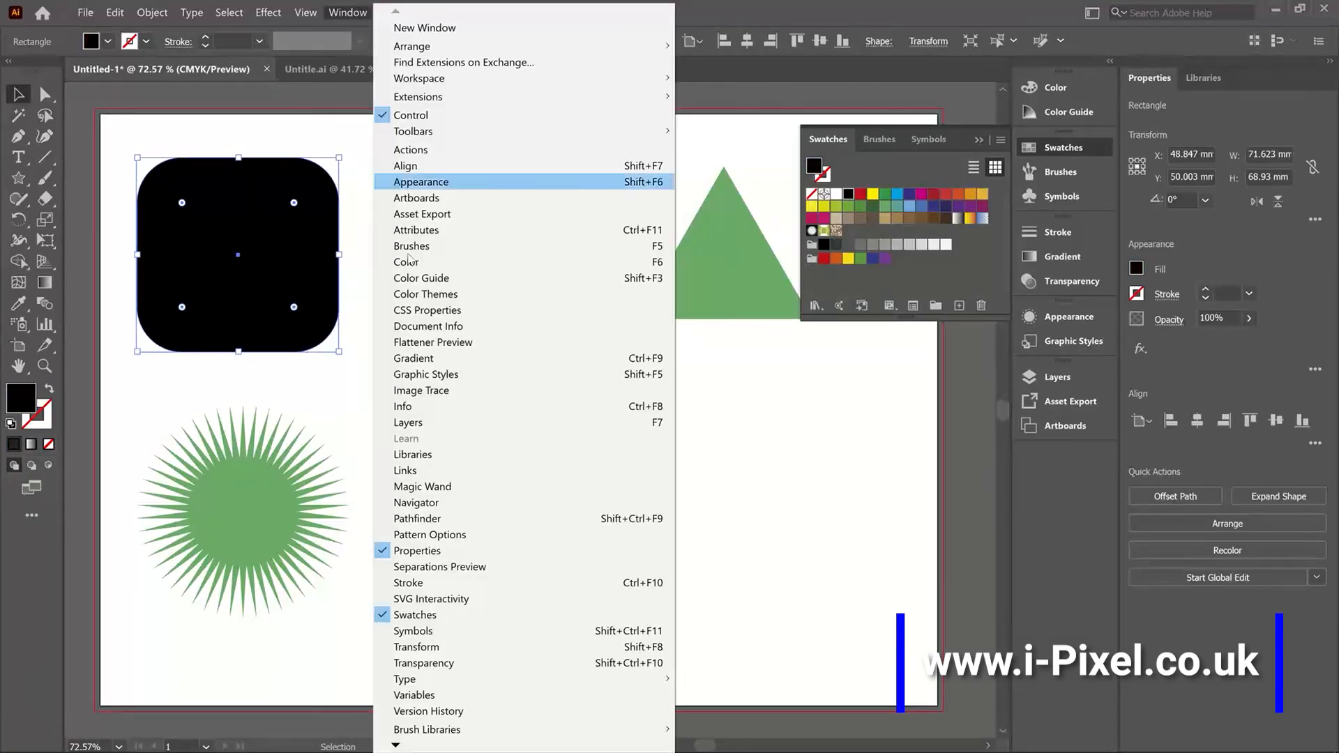
{"action": "left_click", "coordinate": [412, 647]}
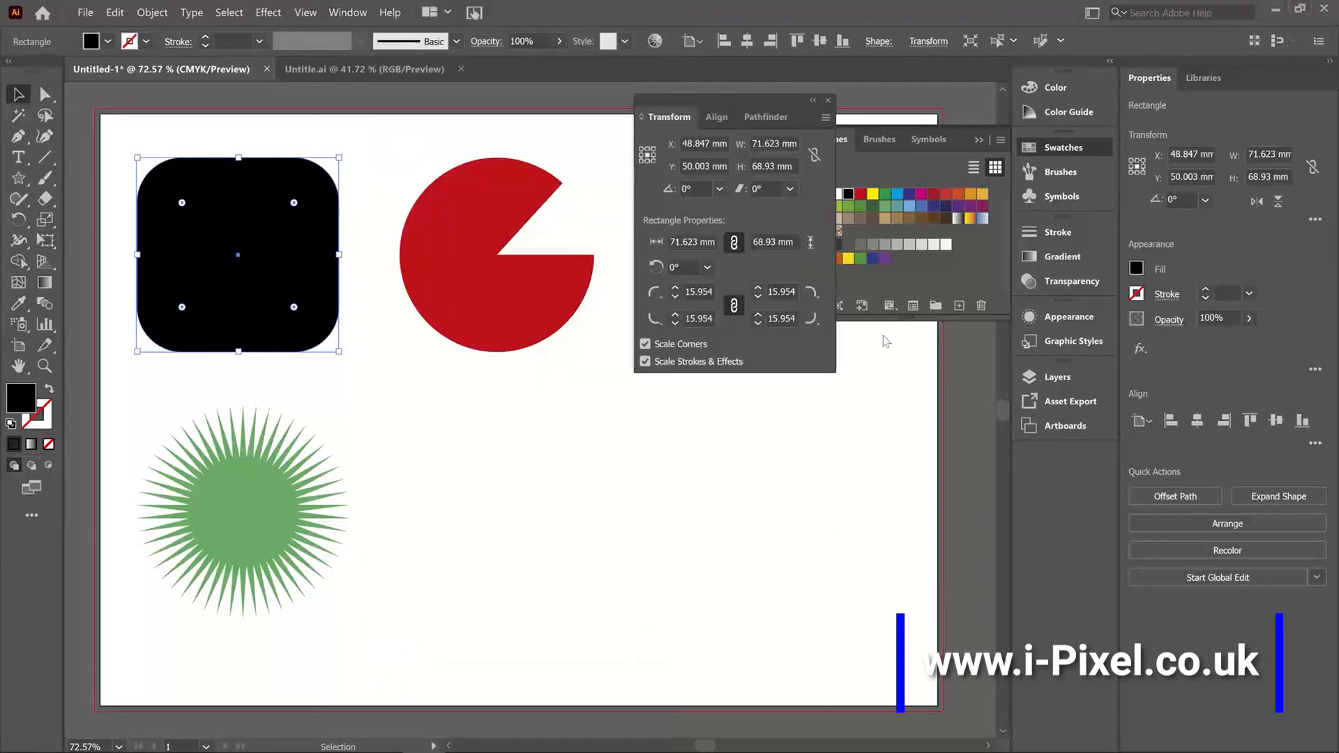
{"action": "left_click_drag", "start_coordinate": [714, 99], "coordinate": [1058, 452]}
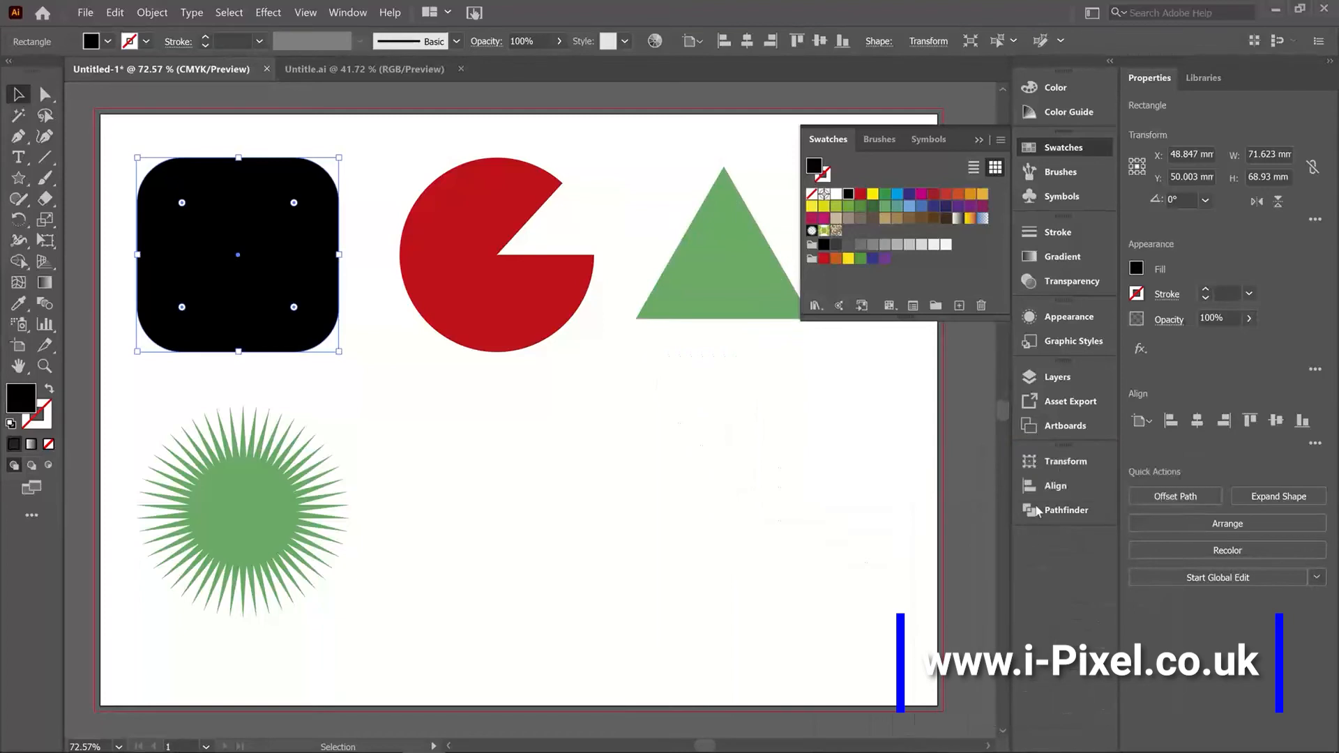
{"action": "left_click", "coordinate": [1073, 466]}
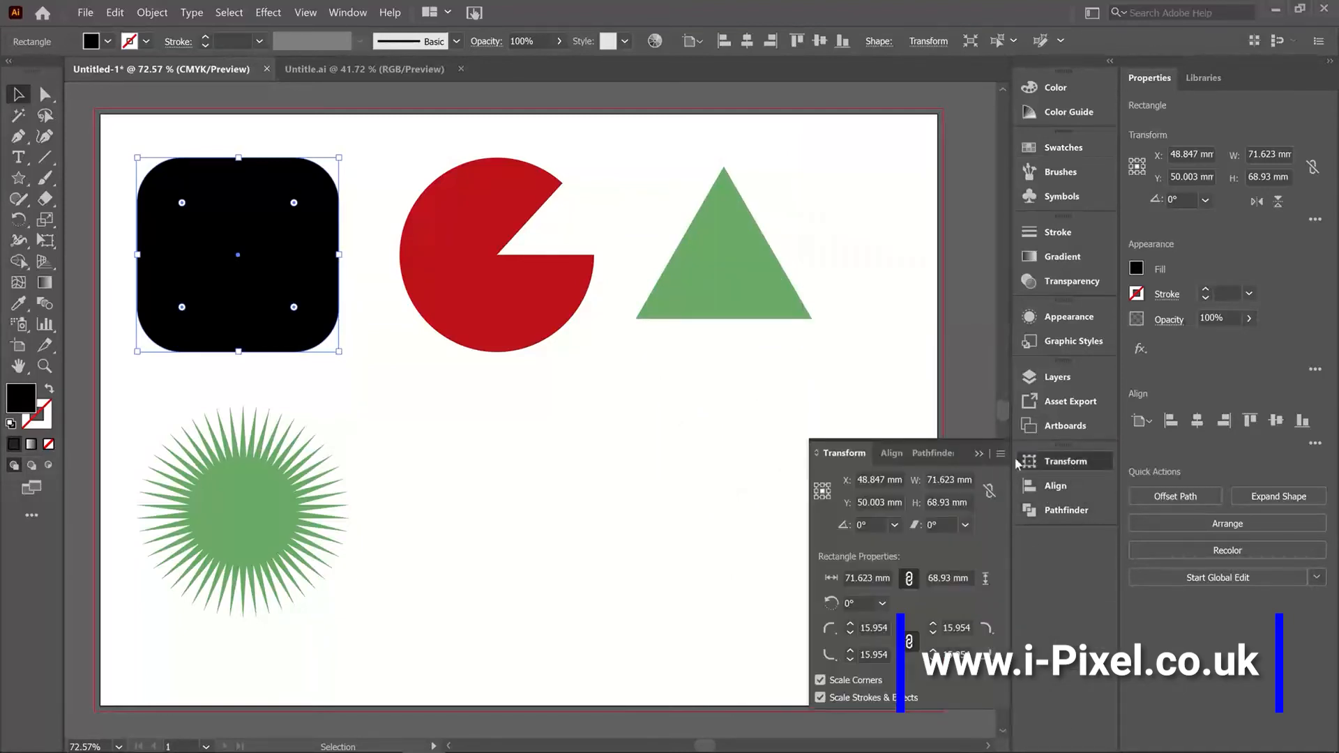
Set all four corner radii of the black rounded rectangle to 20 mm.
{"action": "left_click", "coordinate": [441, 410]}
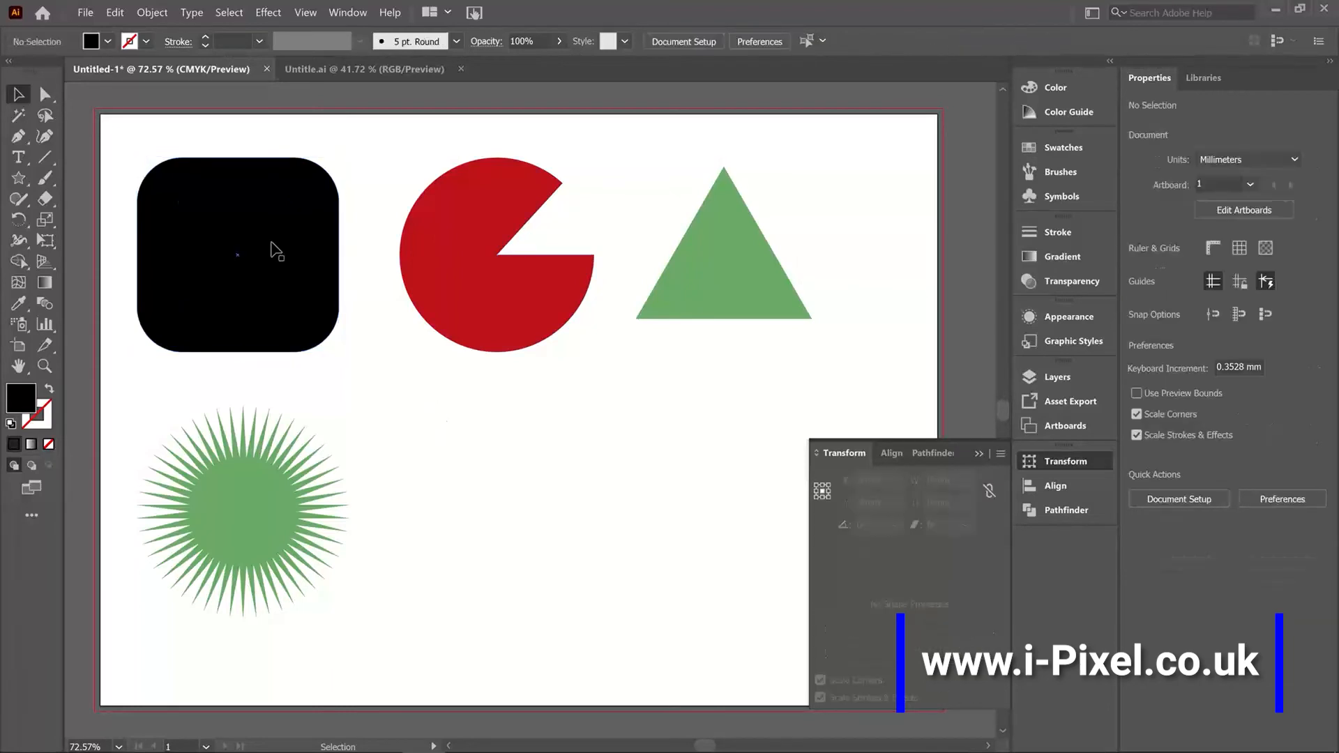
{"action": "left_click", "coordinate": [272, 251]}
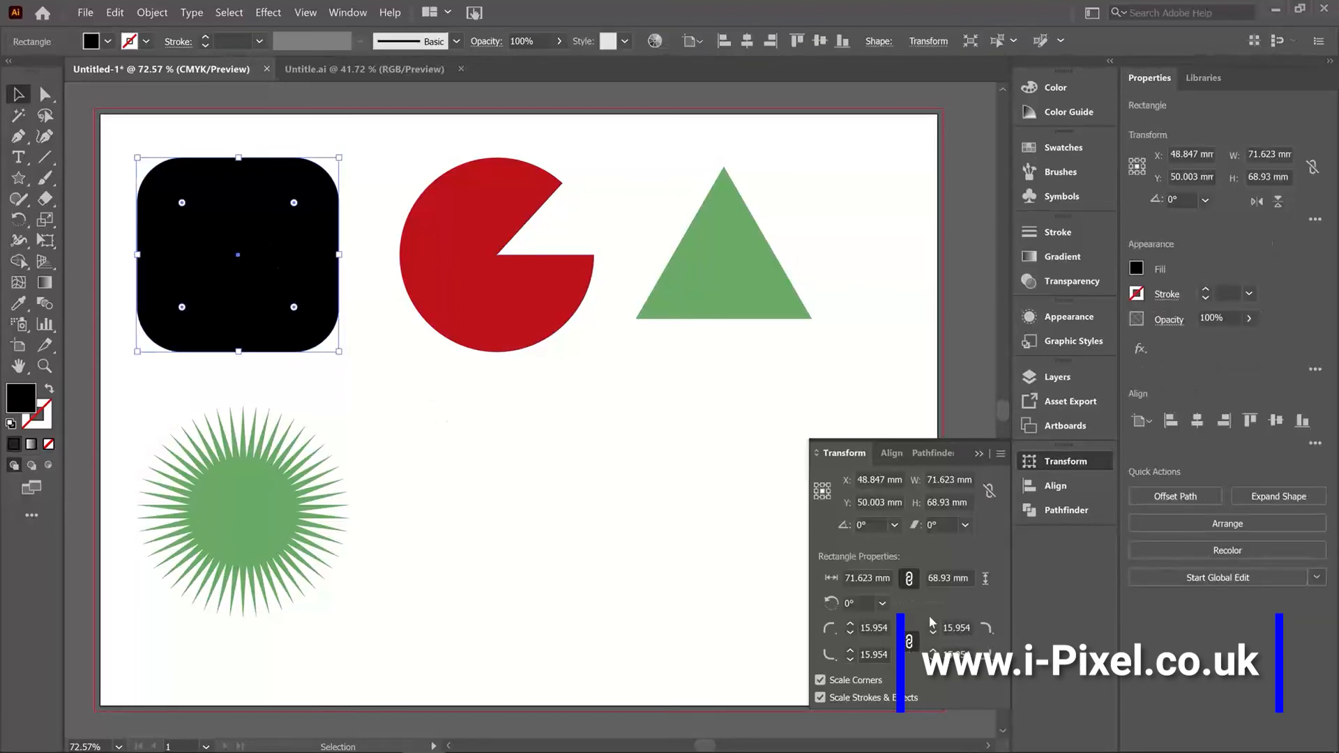
{"action": "left_click", "coordinate": [957, 628]}
{"action": "left_click", "coordinate": [868, 630]}
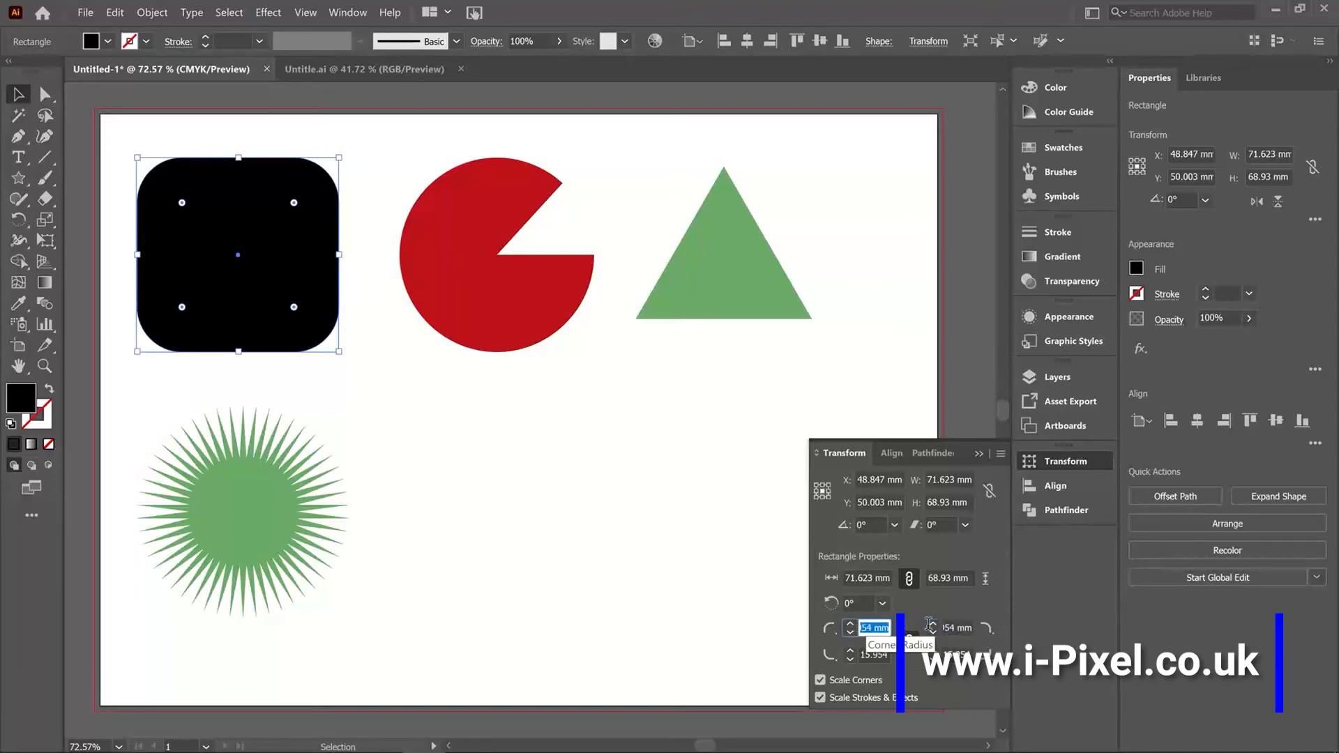
{"action": "type", "text": "20"}
{"action": "key", "text": "Return"}
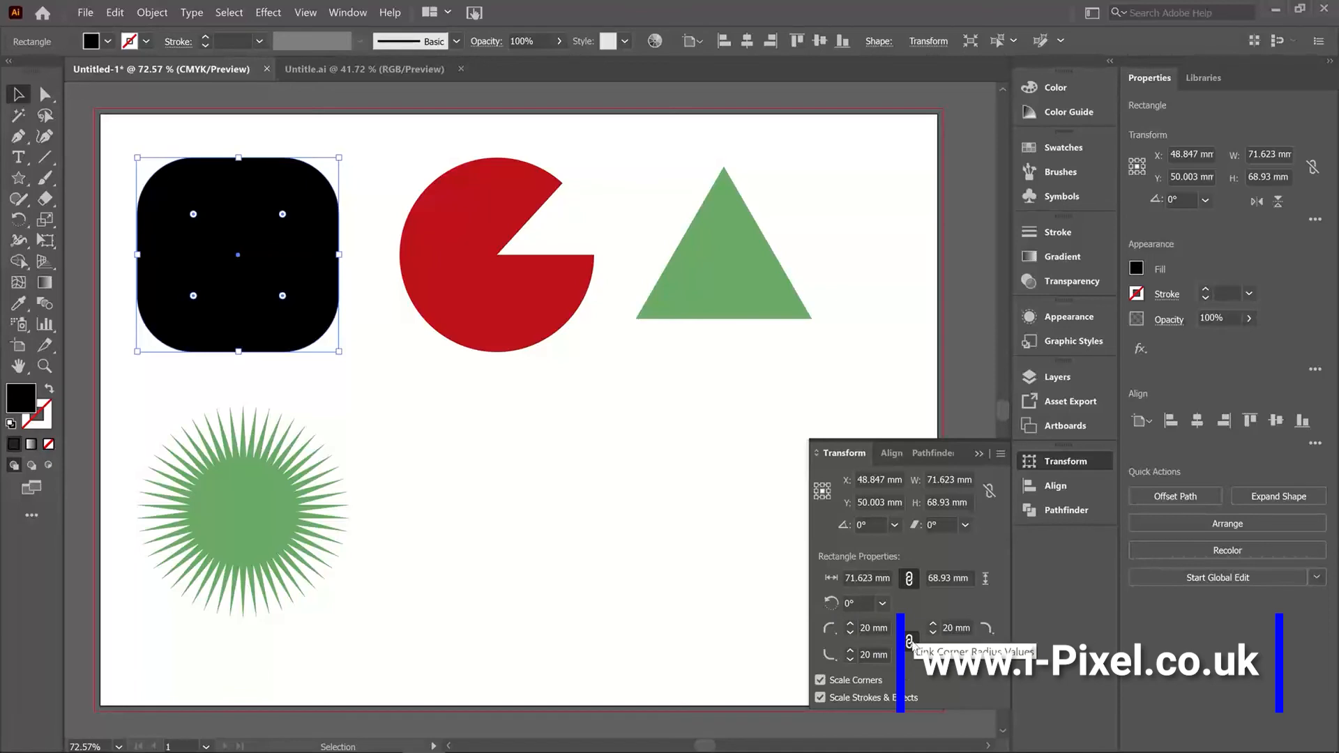
Unlink the black rectangle's corner radii and set its top-right and bottom-left corners to 0 mm.
{"action": "left_click", "coordinate": [908, 641]}
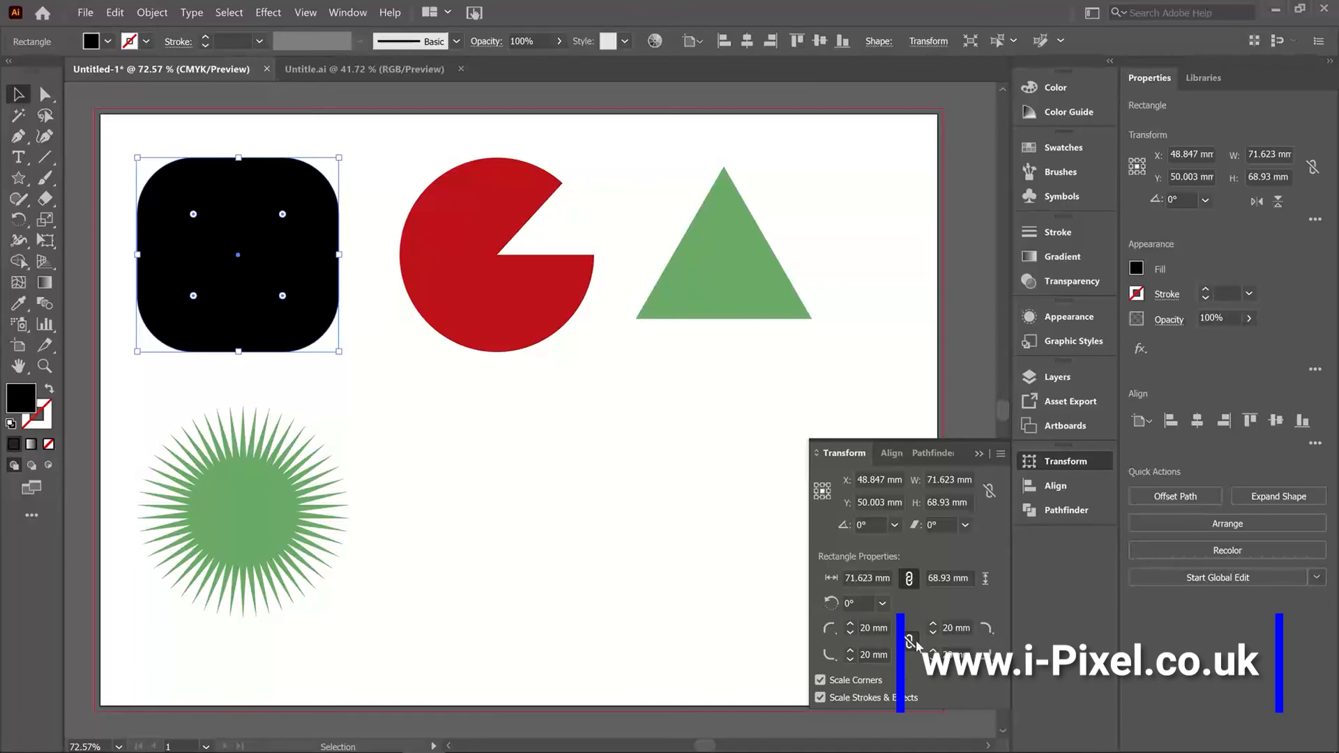
{"action": "left_click", "coordinate": [950, 628]}
{"action": "key", "text": "Up"}
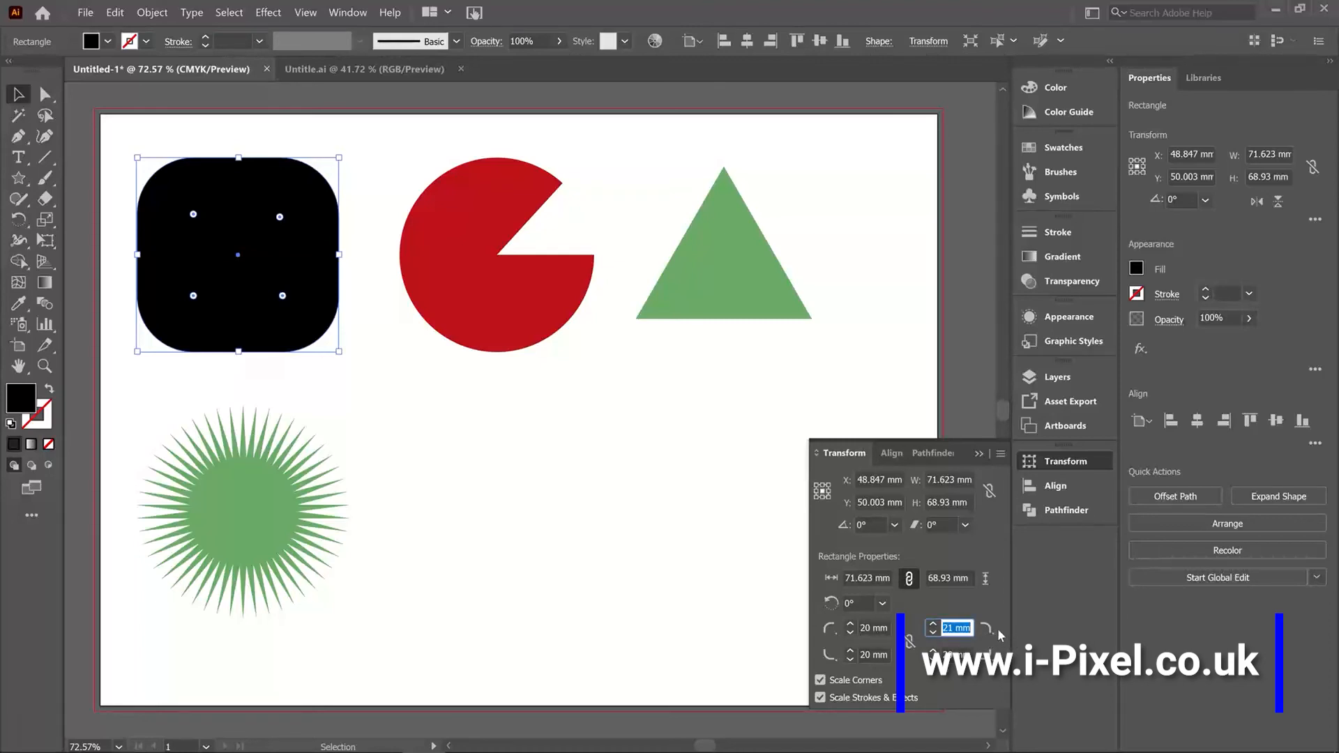
{"action": "type", "text": "0"}
{"action": "key", "text": "Tab"}
{"action": "left_click", "coordinate": [884, 654]}
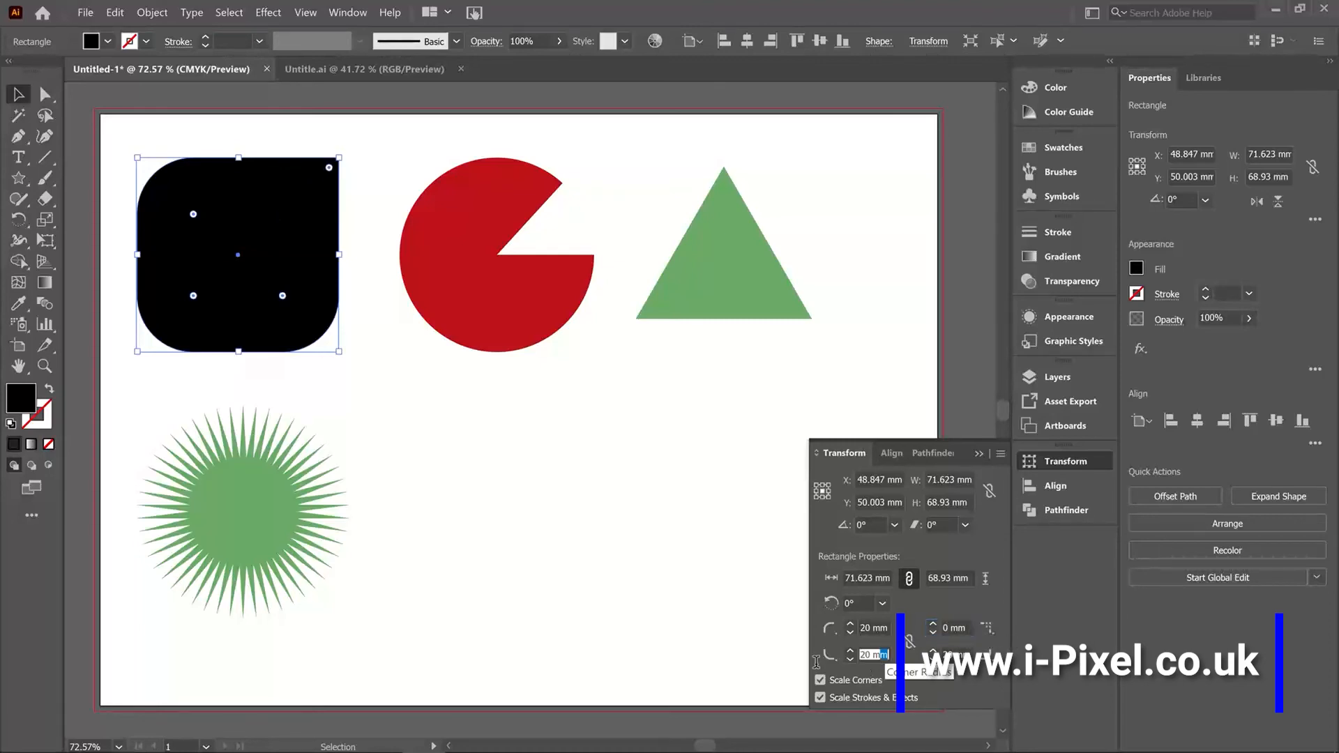
{"action": "type", "text": "0"}
{"action": "key", "text": "Tab"}
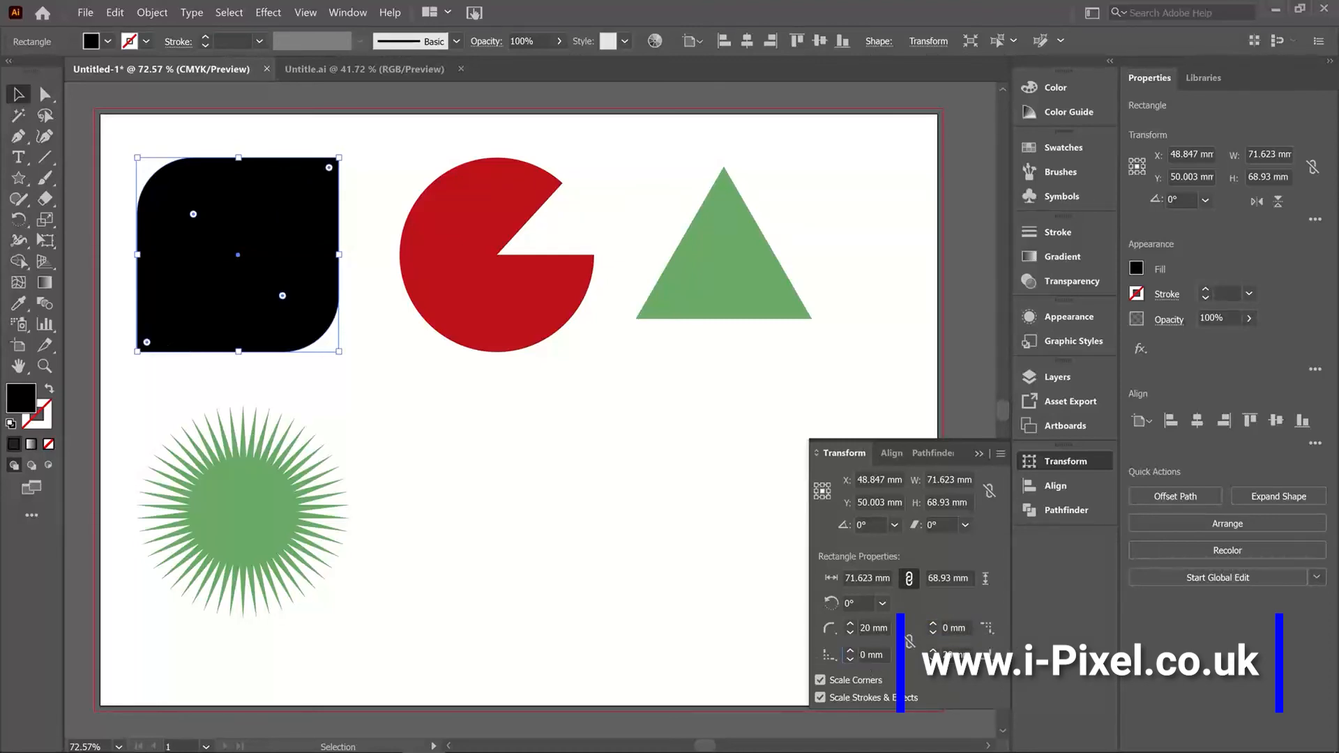
Set the red pie shape's start angle to 180° and deselect it.
{"action": "left_click", "coordinate": [483, 276]}
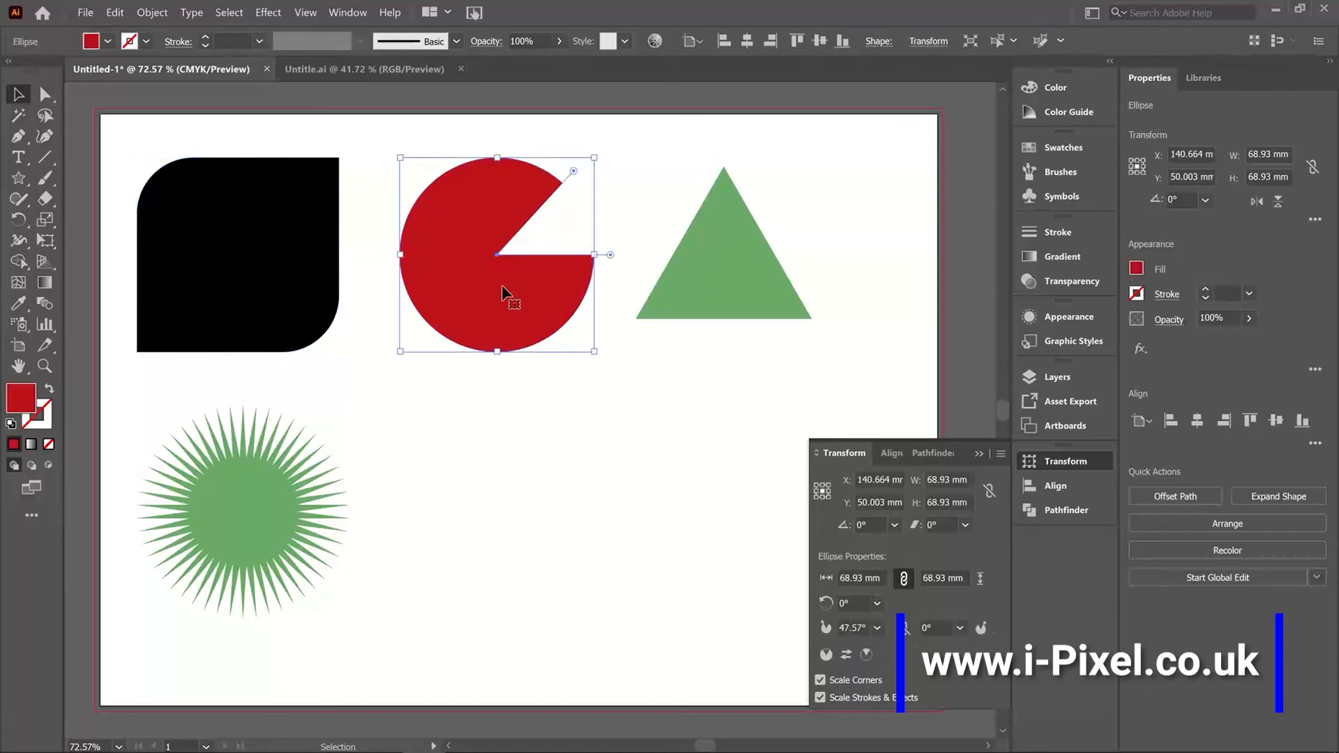
{"action": "left_click", "coordinate": [849, 628]}
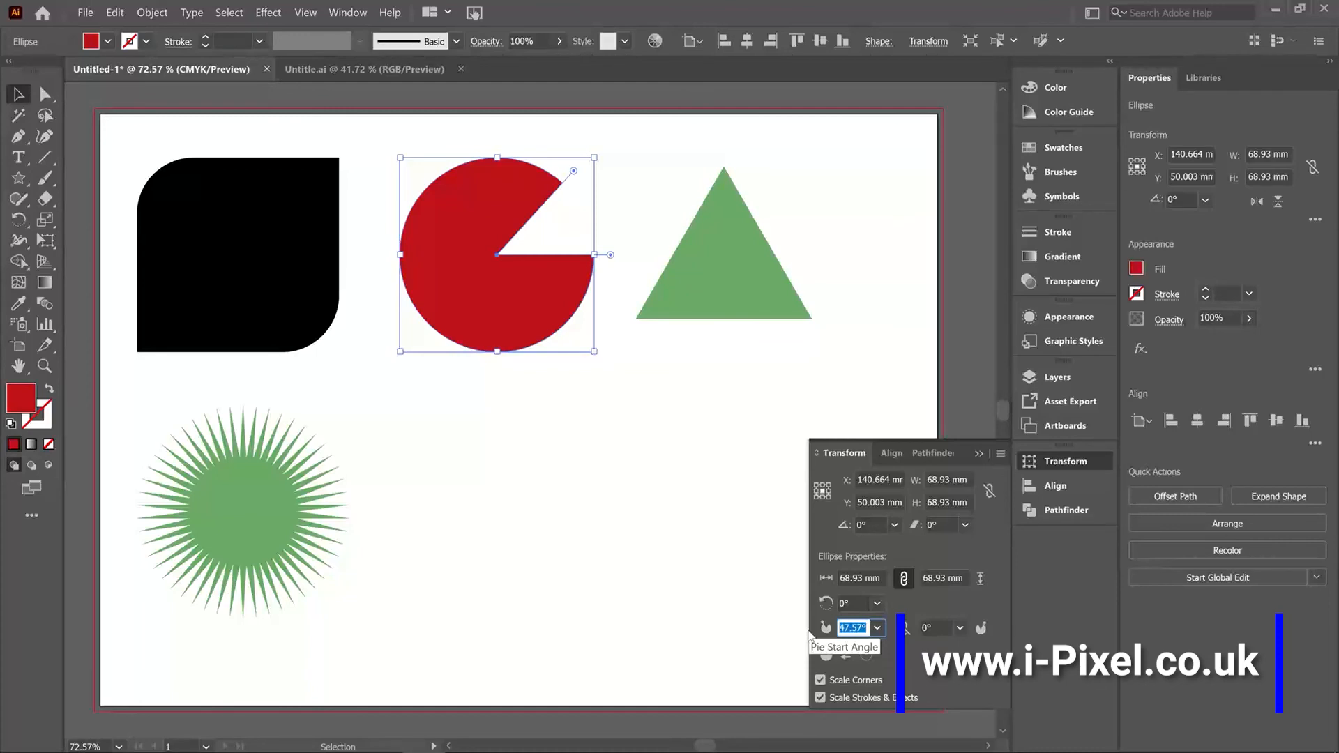
{"action": "type", "text": "180"}
{"action": "key", "text": "Return"}
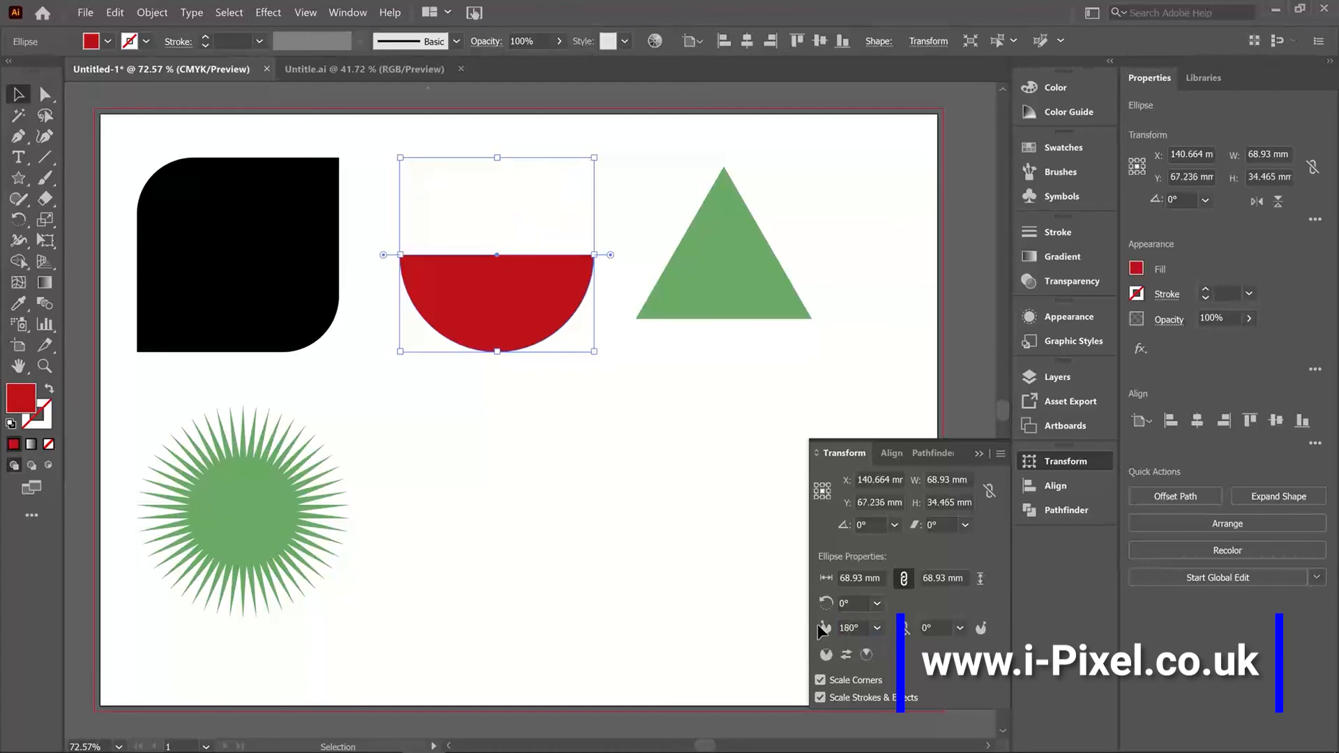
{"action": "left_click", "coordinate": [829, 297]}
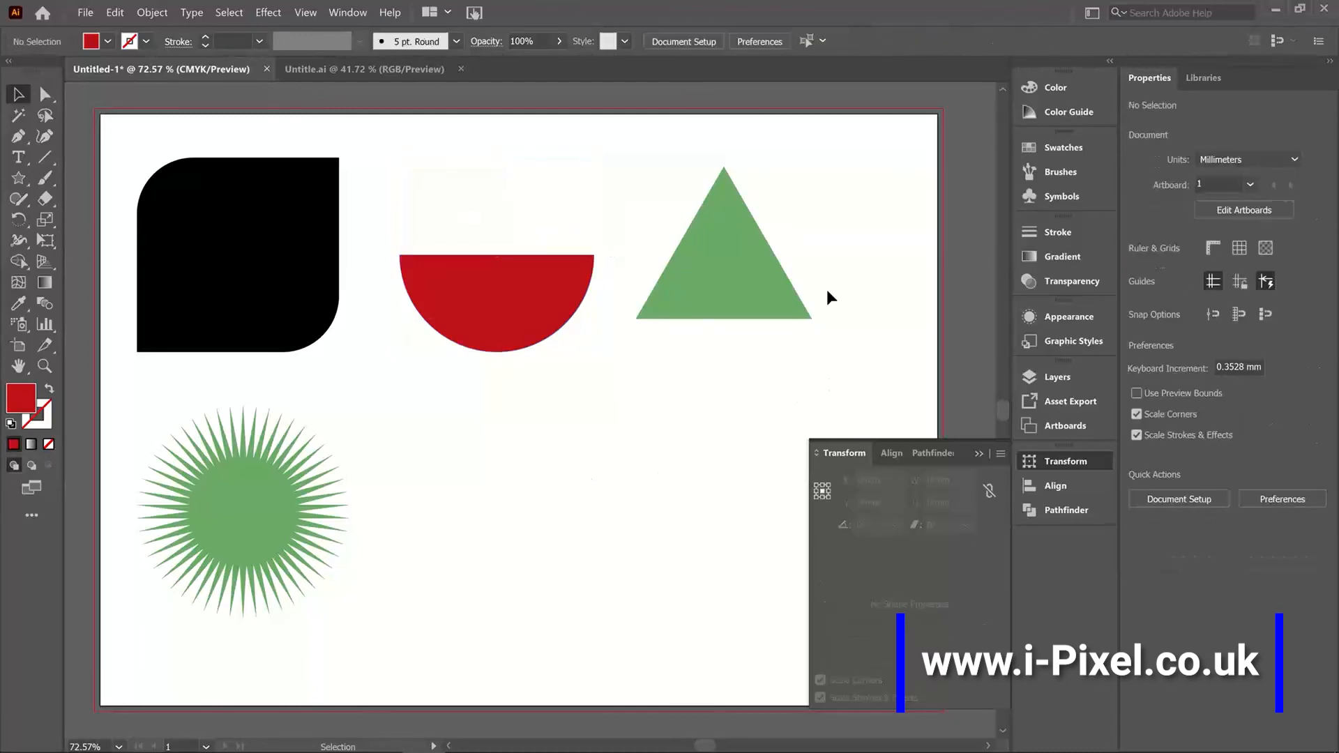
Change the green triangle's number of sides, trying 8 and ending with 5.
{"action": "left_click", "coordinate": [551, 293]}
{"action": "left_click", "coordinate": [744, 299]}
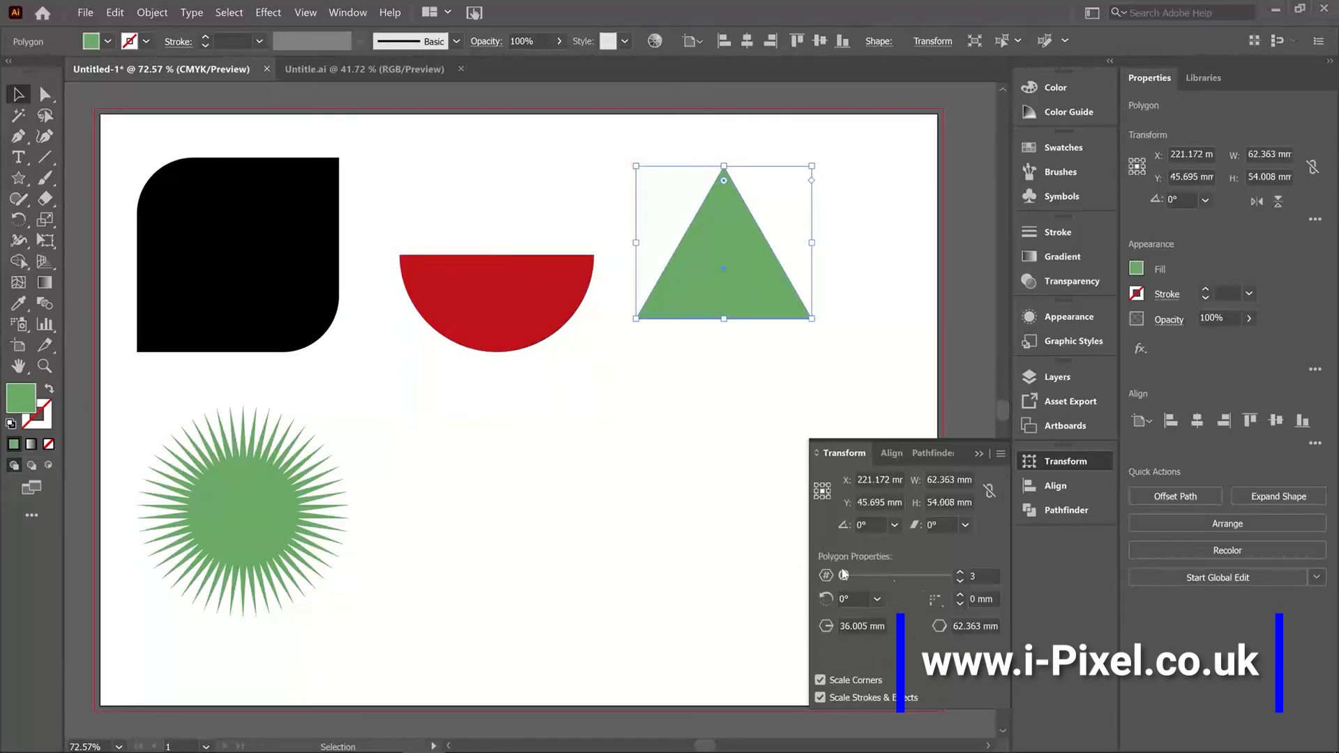
{"action": "left_click", "coordinate": [960, 572]}
{"action": "left_click", "coordinate": [959, 572]}
{"action": "left_click", "coordinate": [959, 573]}
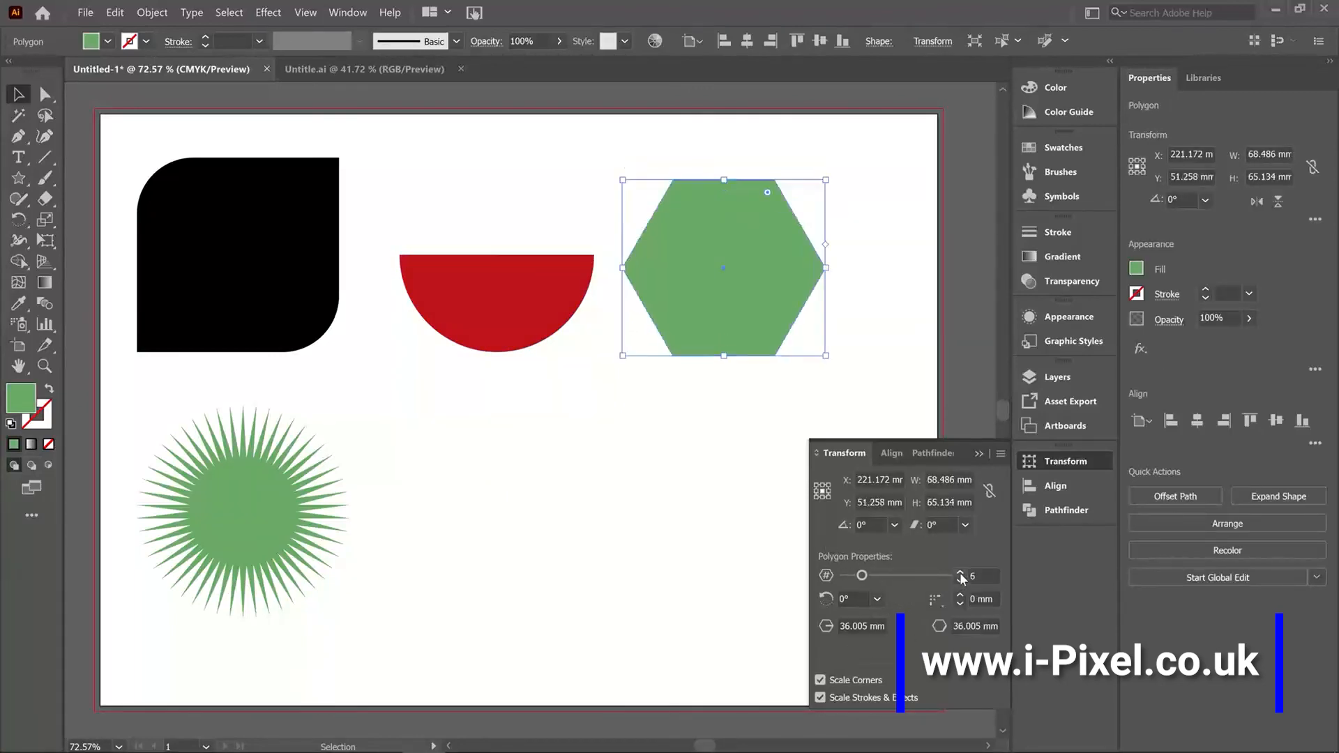
{"action": "left_click", "coordinate": [959, 573]}
{"action": "left_click", "coordinate": [959, 573]}
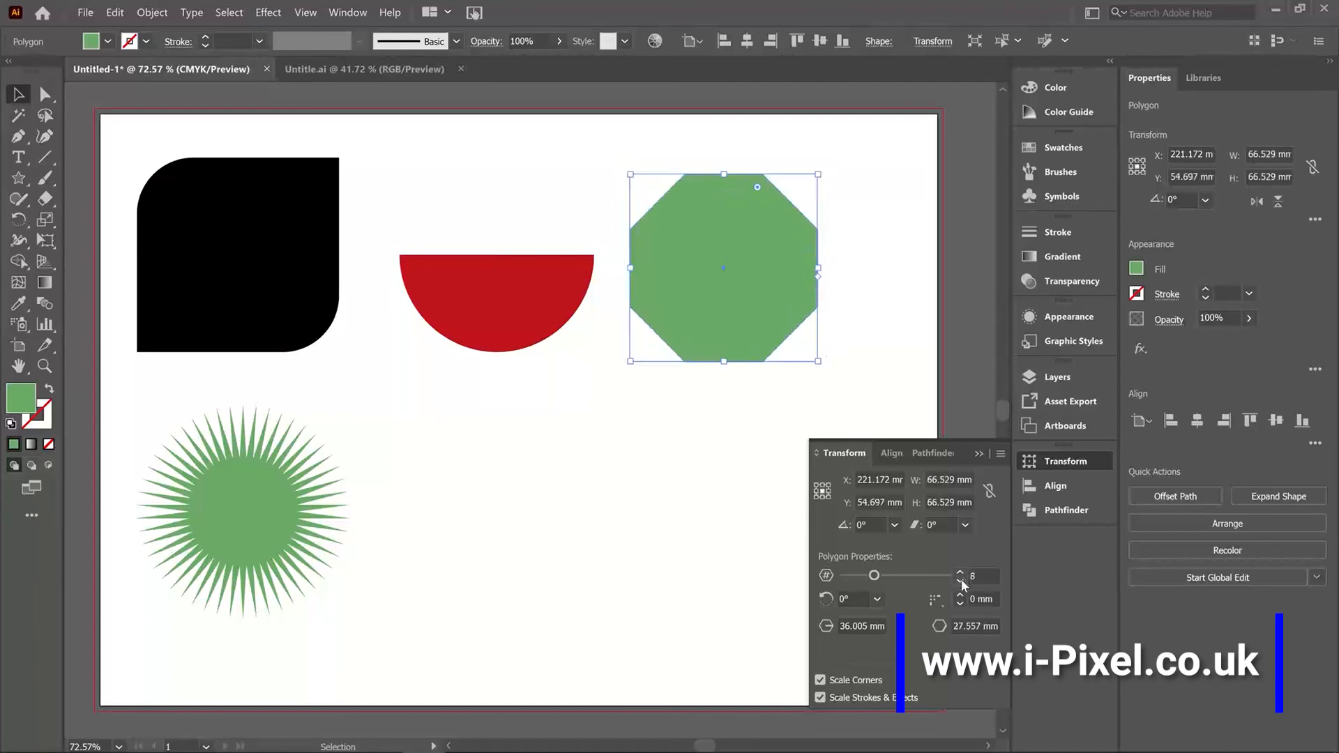
{"action": "left_click", "coordinate": [960, 580]}
{"action": "left_click", "coordinate": [960, 580]}
{"action": "left_click", "coordinate": [960, 580]}
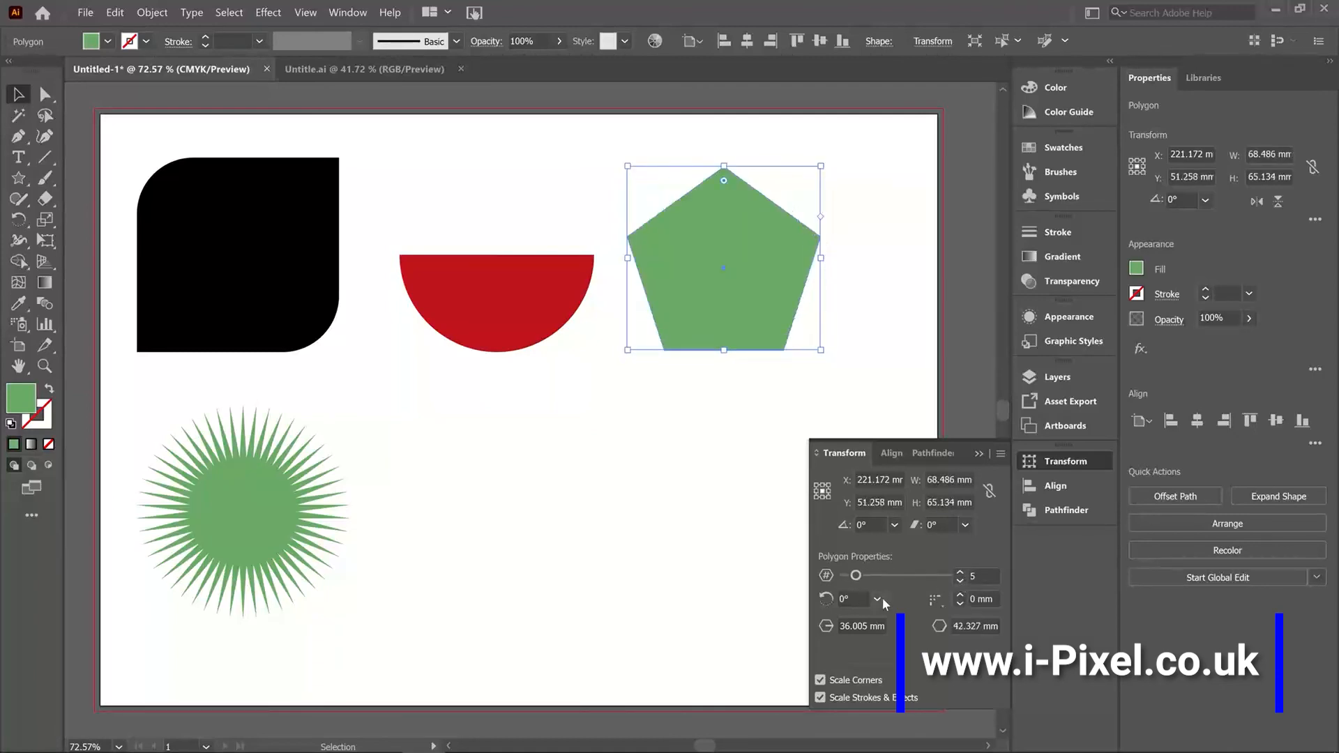
Rotate the green pentagon, trying 90° and ending with 60°.
{"action": "left_click", "coordinate": [877, 599]}
{"action": "left_click", "coordinate": [895, 428]}
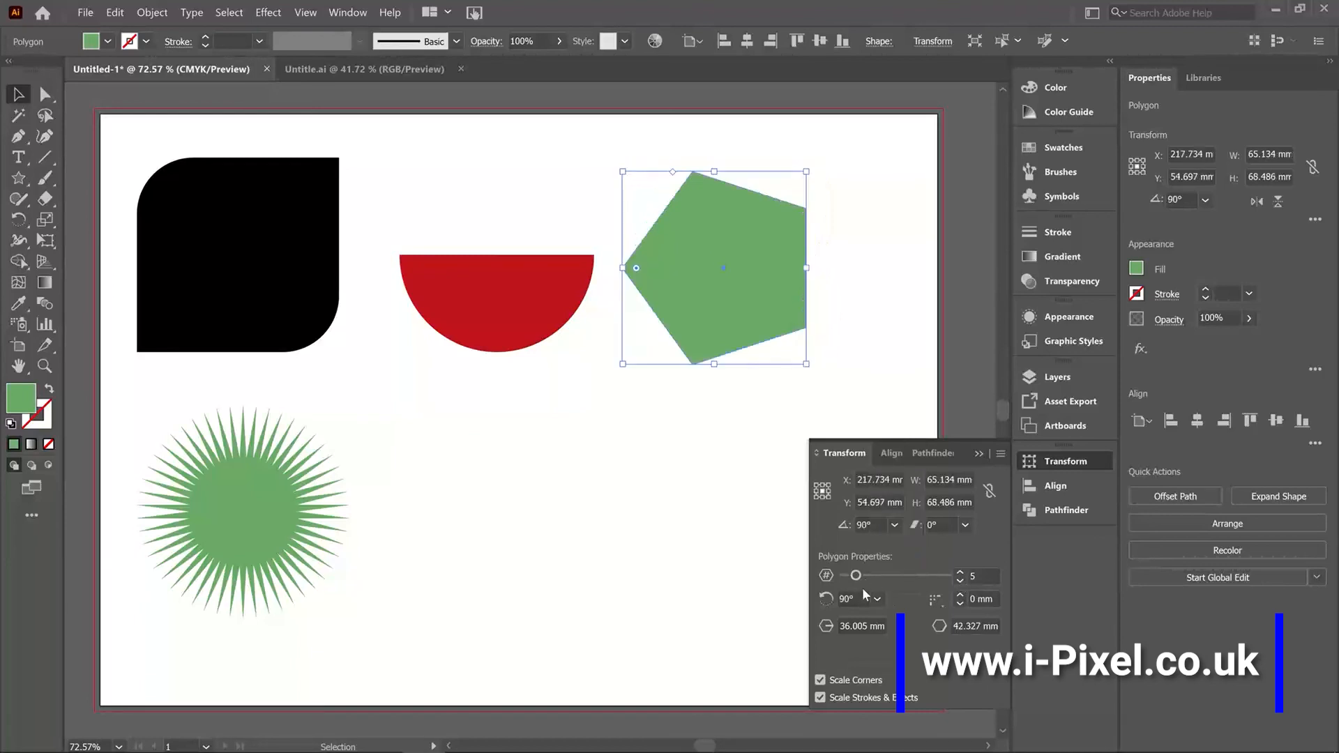
{"action": "left_click", "coordinate": [877, 599]}
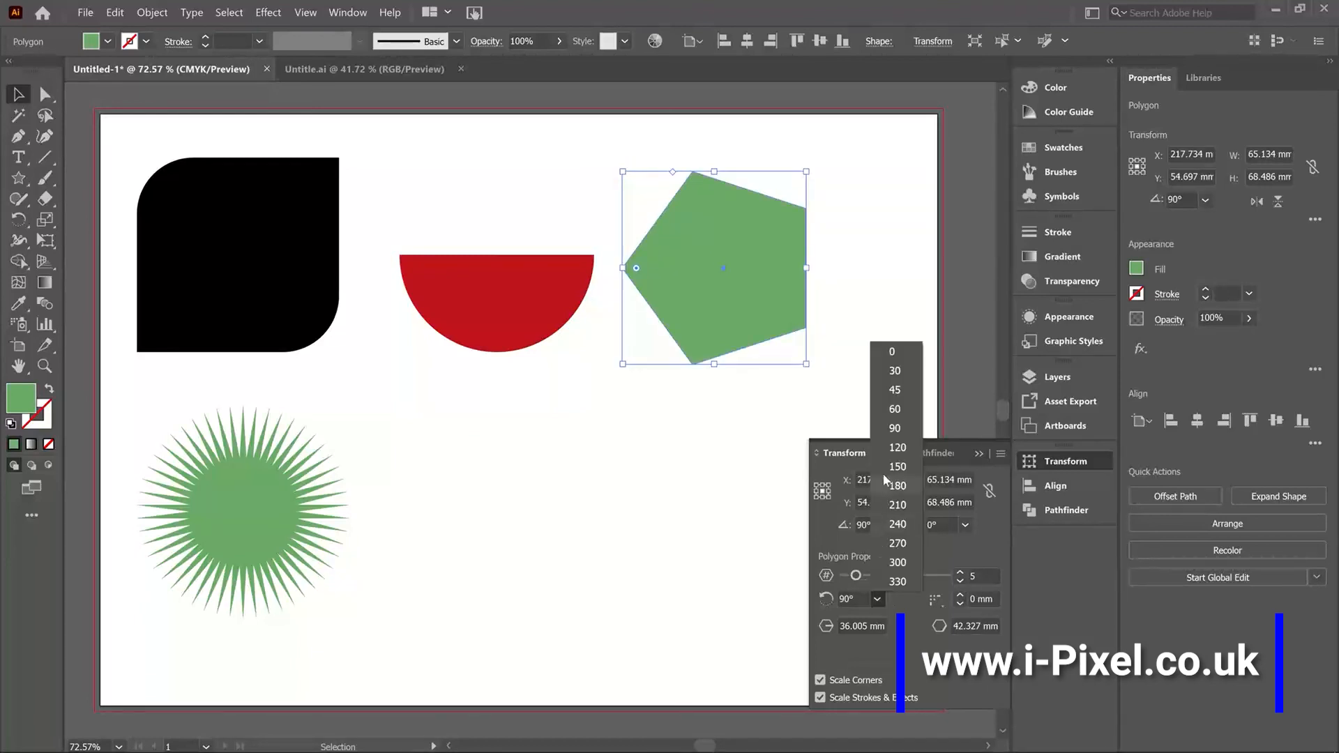
{"action": "left_click", "coordinate": [897, 408]}
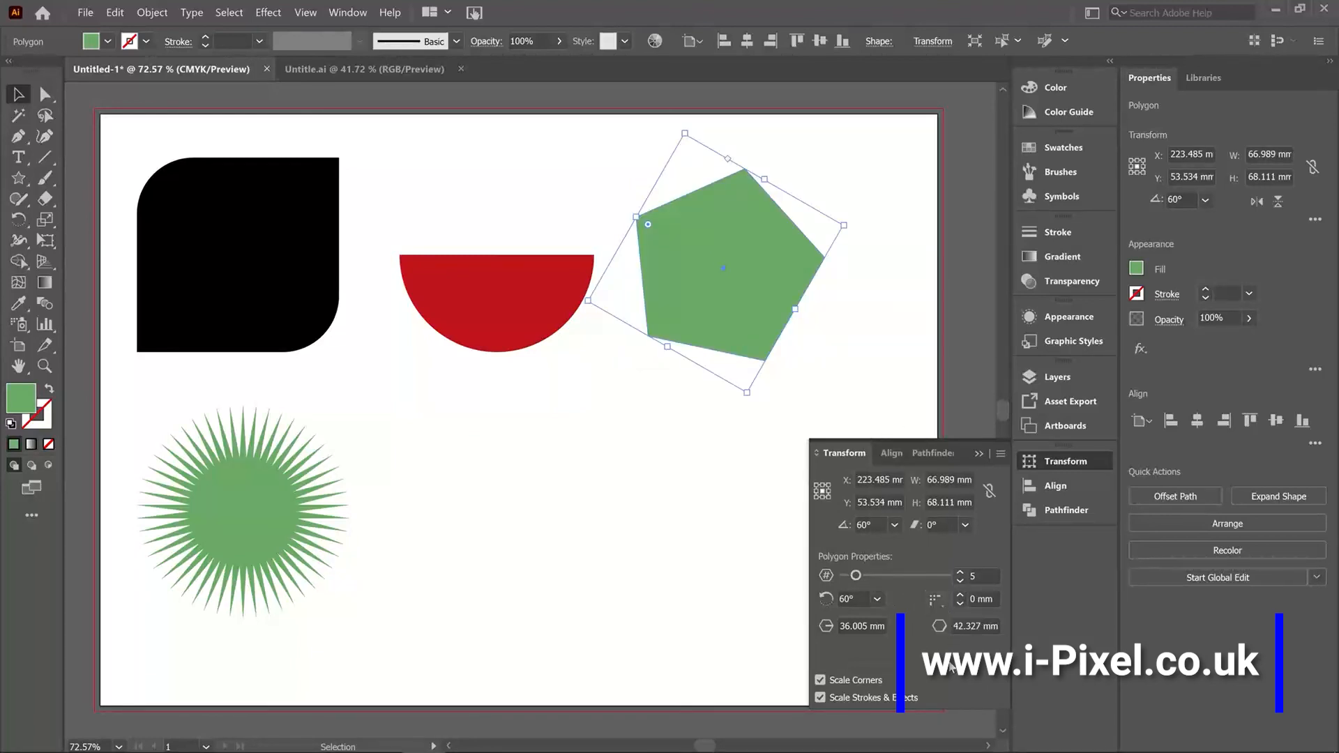
Round the green pentagon's corners, trying an 11 mm radius and ending at about 5 mm.
{"action": "left_click", "coordinate": [959, 595]}
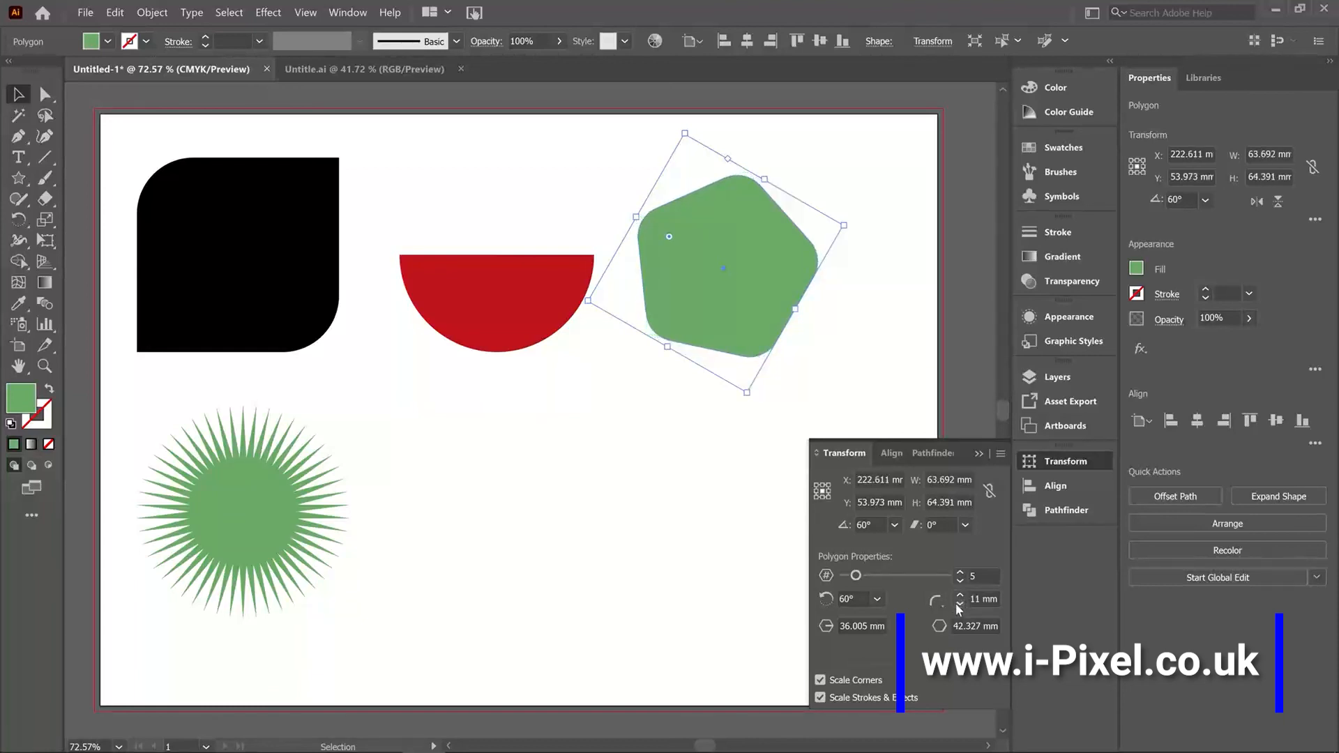
{"action": "left_click", "coordinate": [960, 604]}
{"action": "left_click", "coordinate": [959, 603]}
{"action": "left_click", "coordinate": [960, 604]}
{"action": "left_click", "coordinate": [960, 604]}
{"action": "left_click", "coordinate": [960, 604]}
{"action": "left_click", "coordinate": [959, 604]}
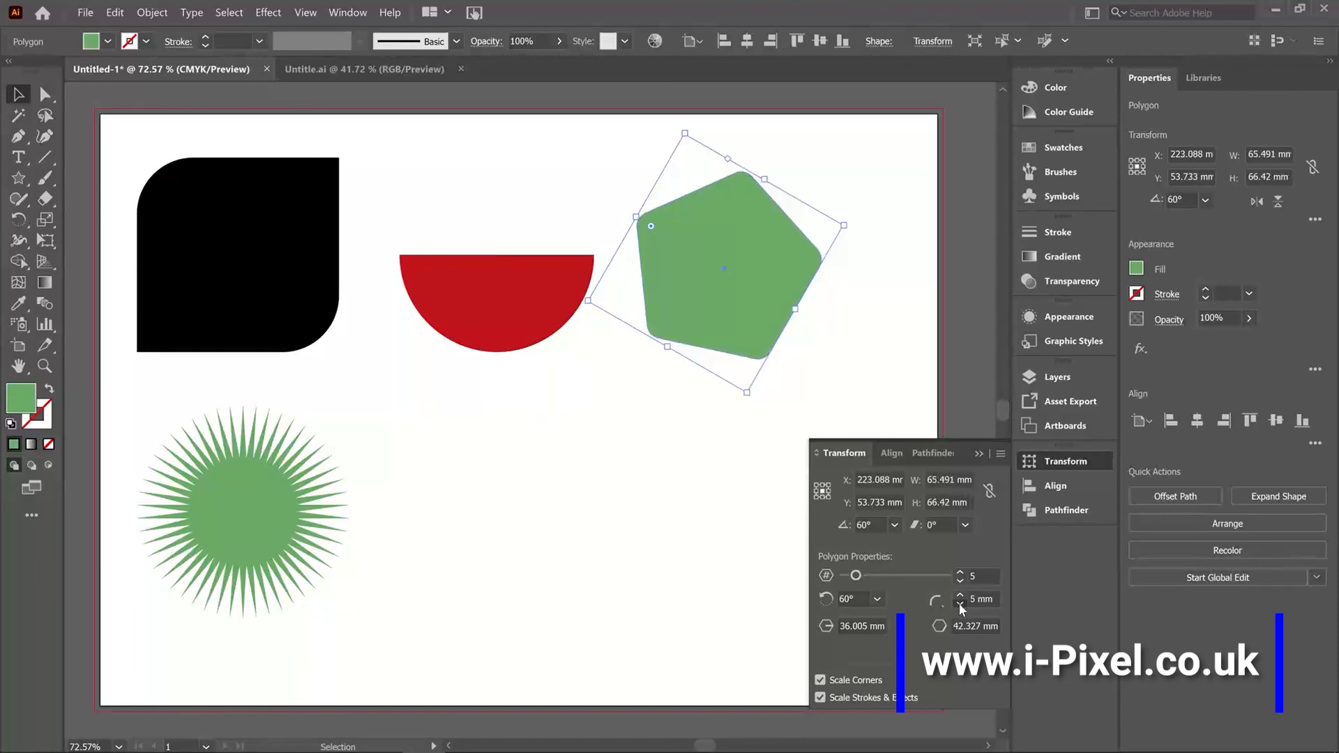
{"action": "left_click", "coordinate": [959, 604]}
Check which Transform properties are offered for the many-pointed star and for the black rectangle.
{"action": "left_click", "coordinate": [241, 520]}
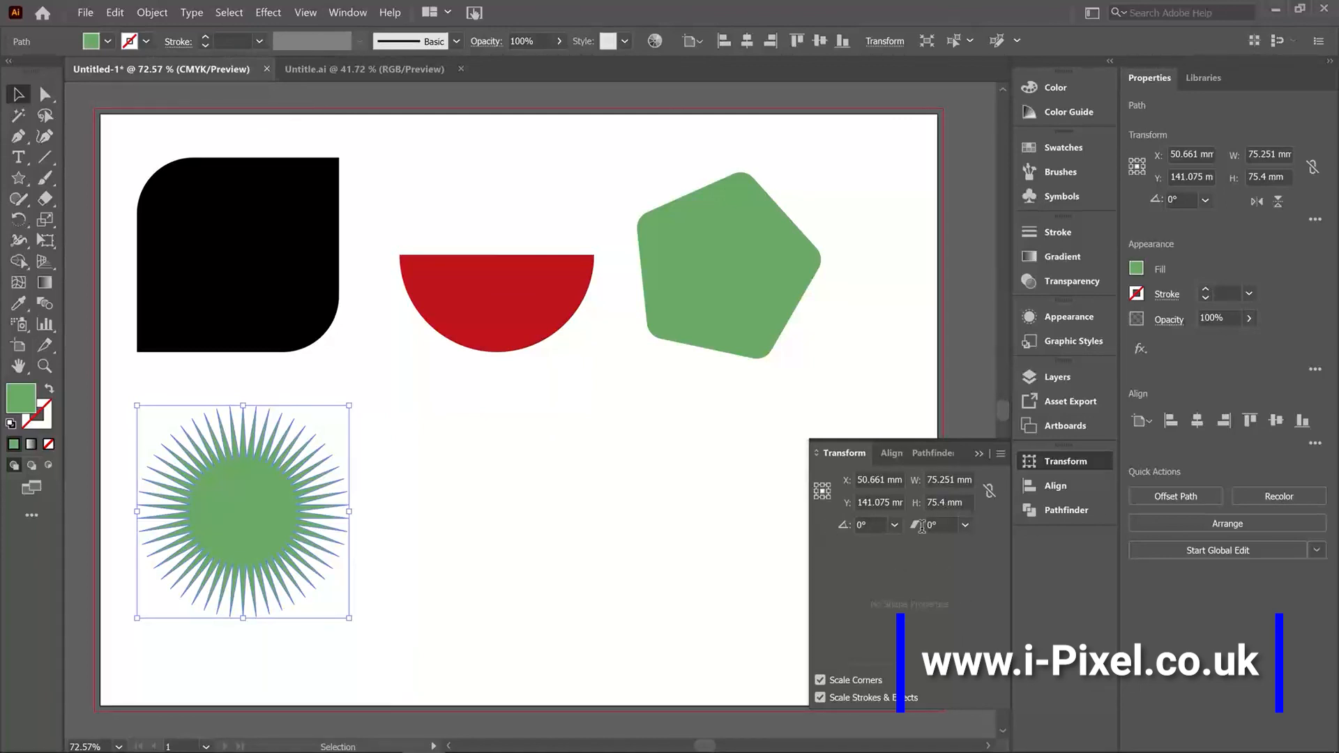
{"action": "left_click", "coordinate": [246, 241]}
{"action": "left_click", "coordinate": [19, 179]}
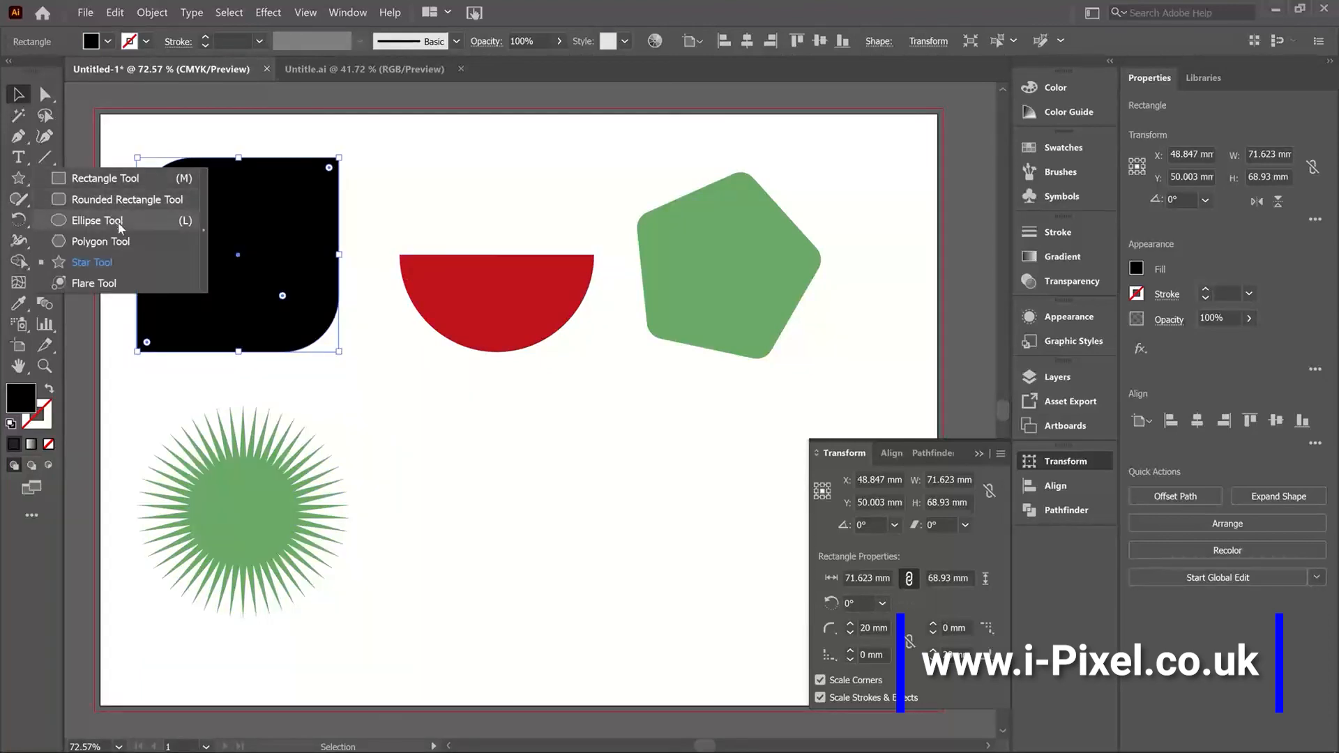
{"action": "left_click", "coordinate": [827, 454]}
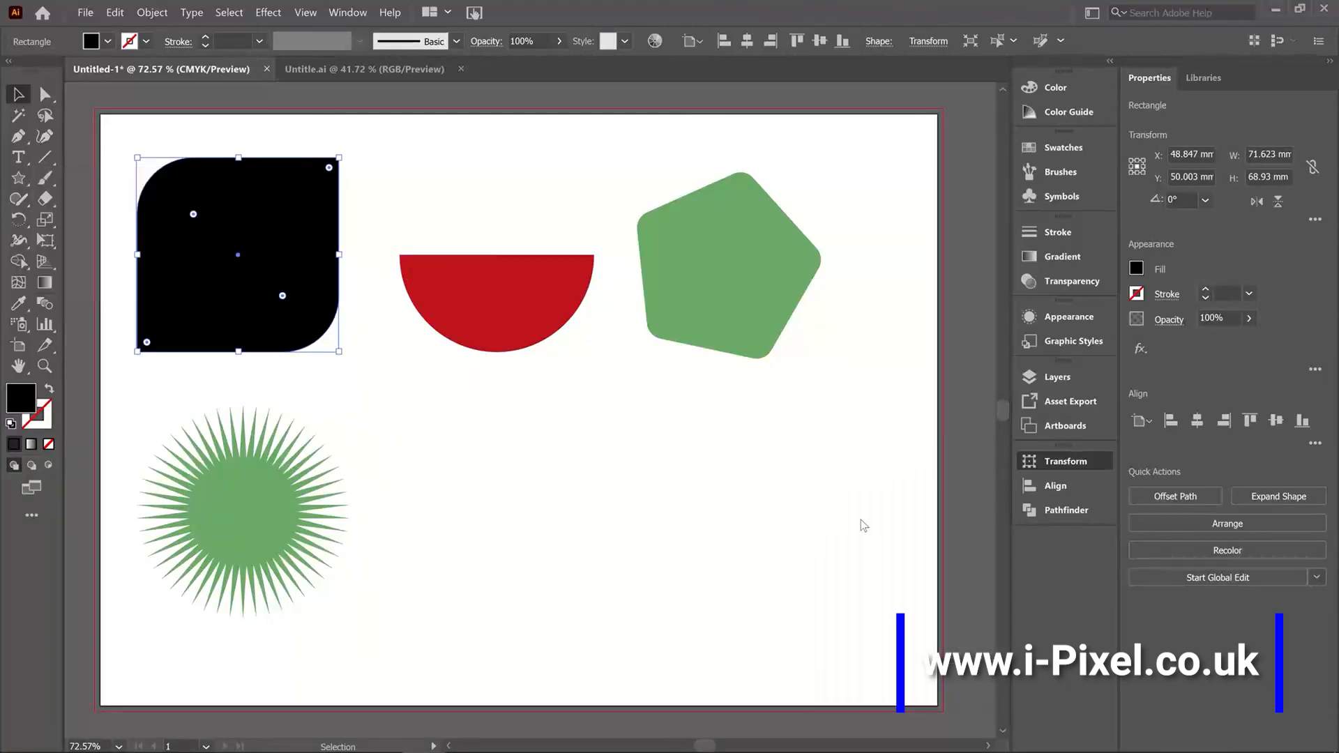
{"action": "left_click", "coordinate": [1063, 462]}
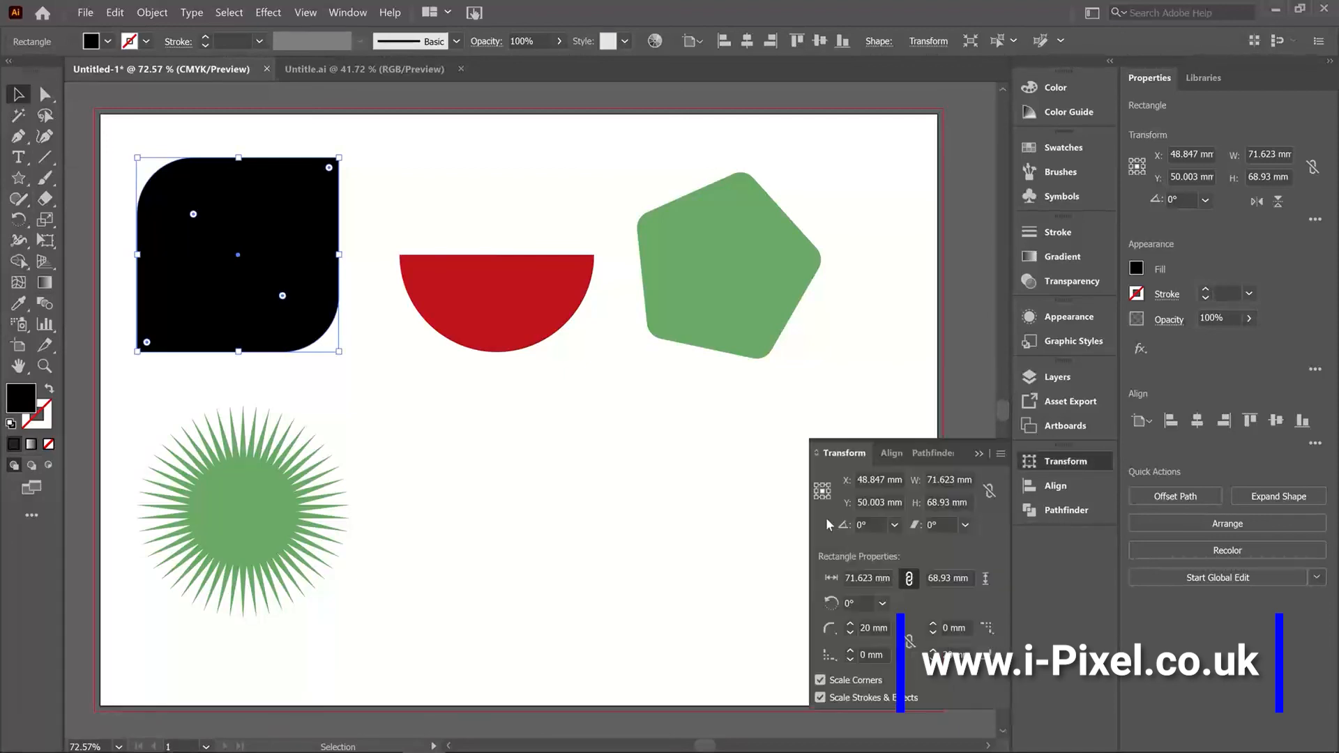